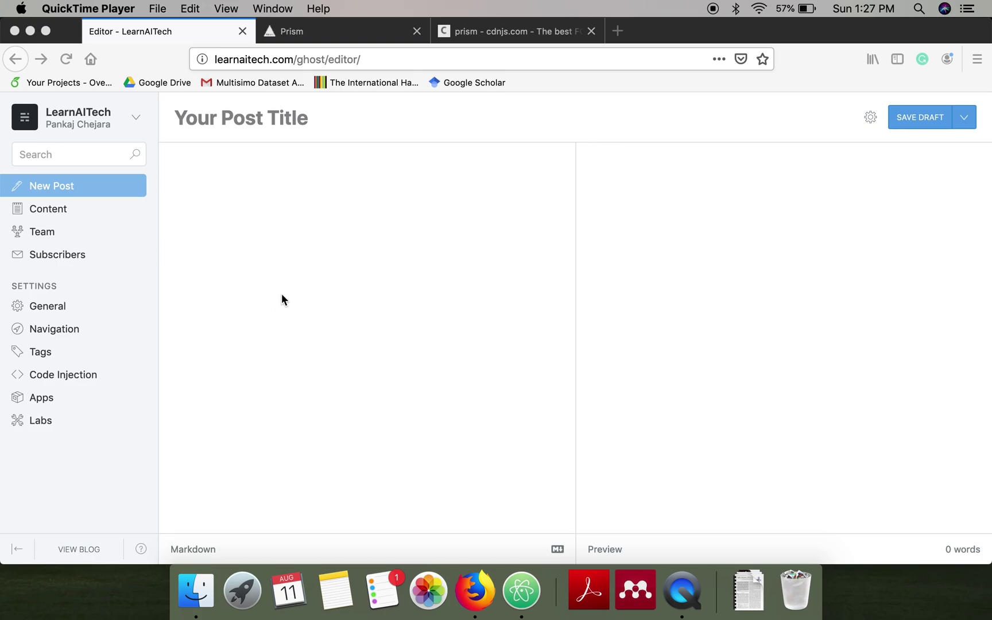
Step: Browse the prismjs.com homepage's features, examples and theme choices, then return to the top
{"action": "left_click", "coordinate": [296, 32]}
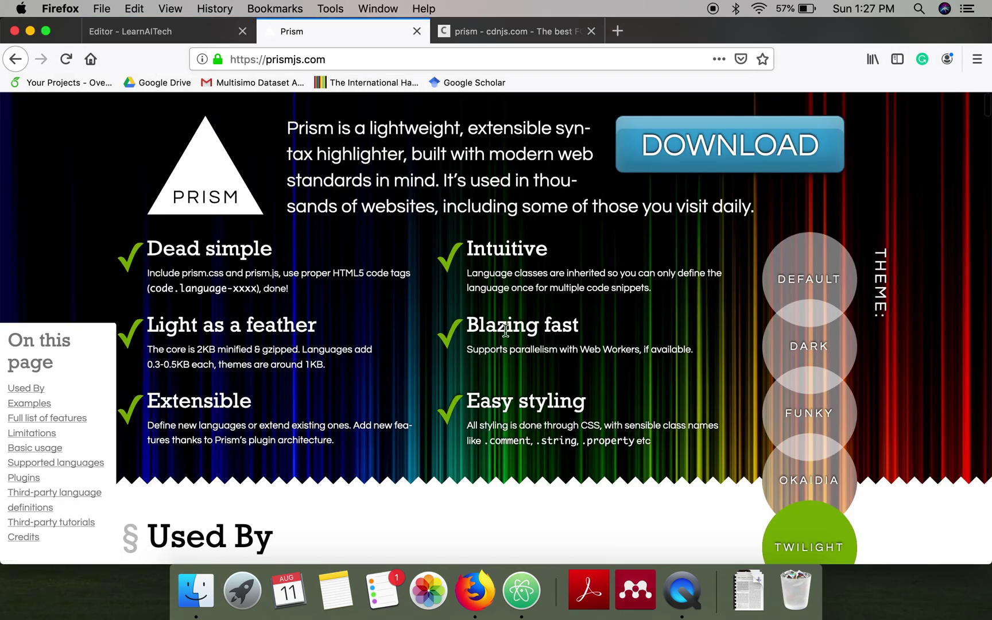
{"action": "scroll", "coordinate": [505, 333], "scroll_direction": "down", "scroll_amount": 3}
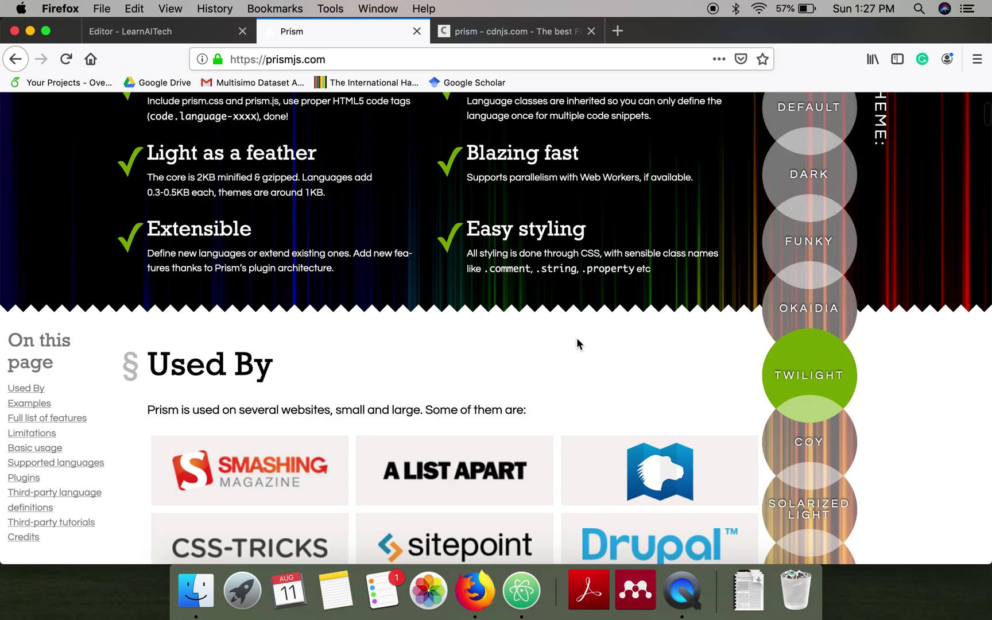
{"action": "scroll", "coordinate": [578, 344], "scroll_direction": "down", "scroll_amount": 6}
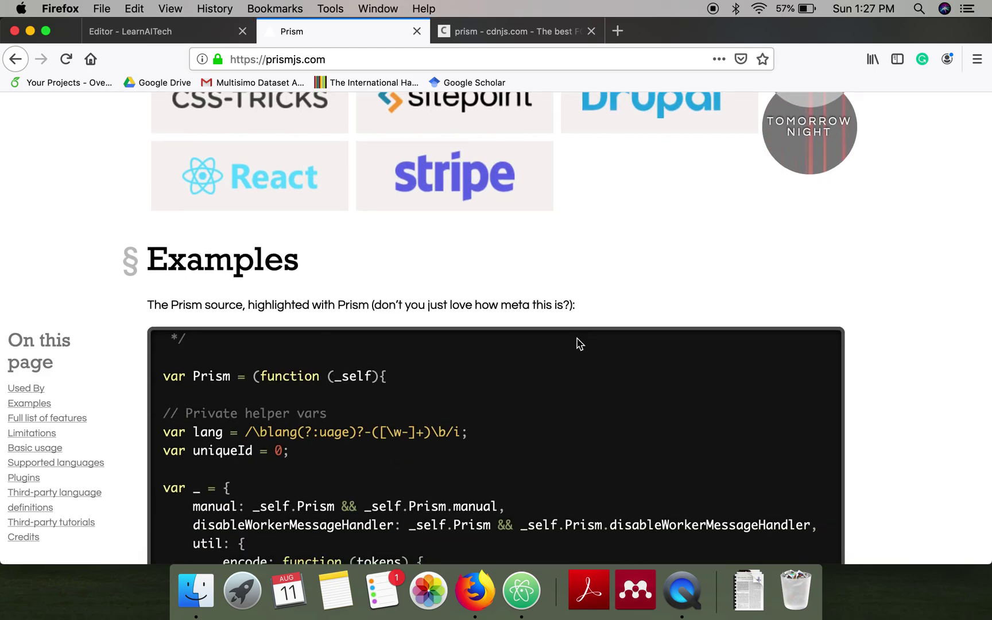
{"action": "scroll", "coordinate": [578, 343], "scroll_direction": "down", "scroll_amount": 2}
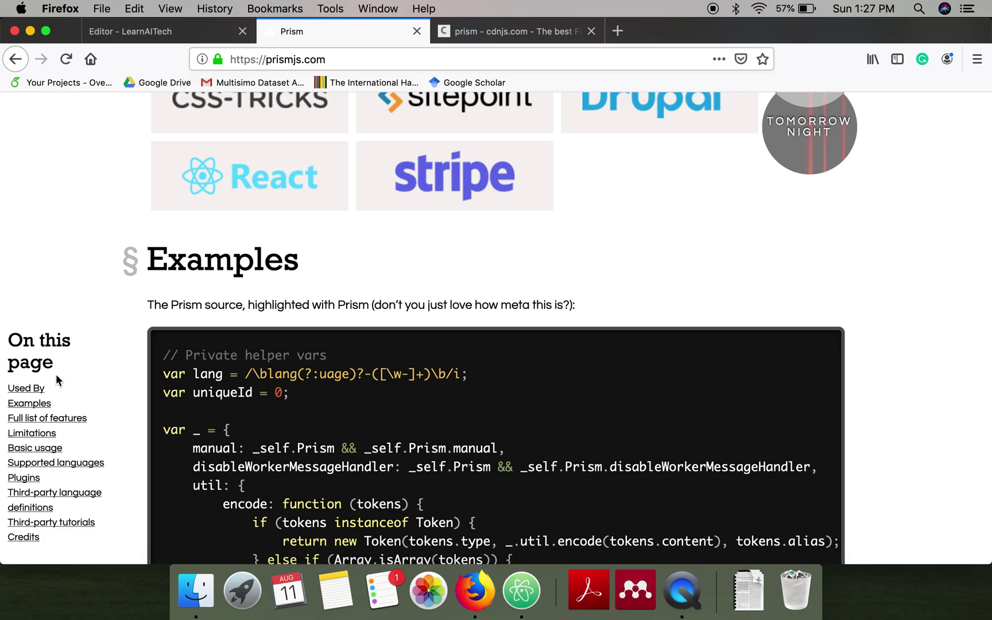
{"action": "scroll", "coordinate": [137, 303], "scroll_direction": "up", "scroll_amount": 10}
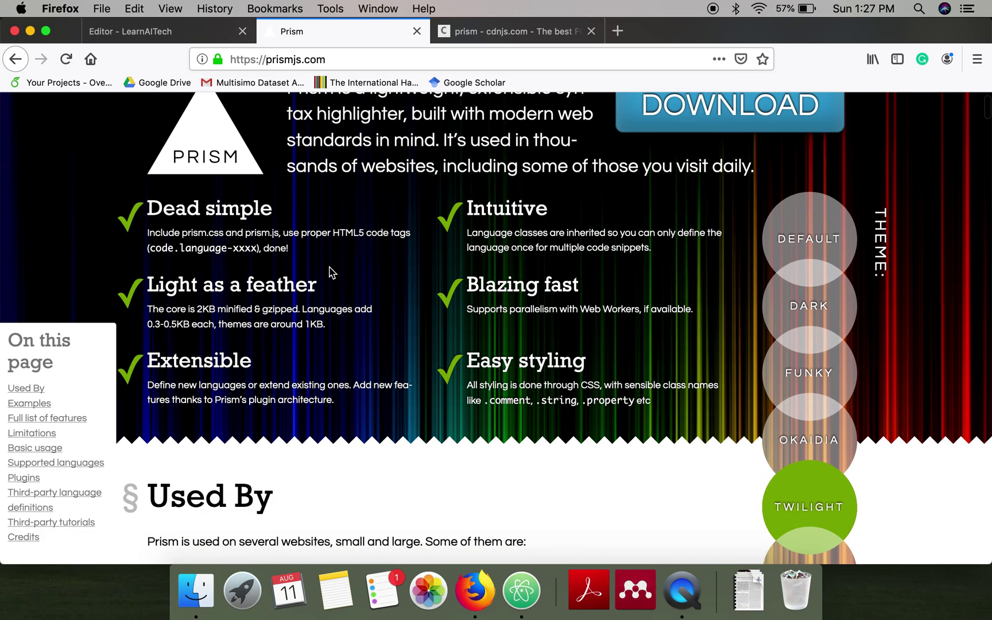
{"action": "scroll", "coordinate": [332, 272], "scroll_direction": "down", "scroll_amount": 2}
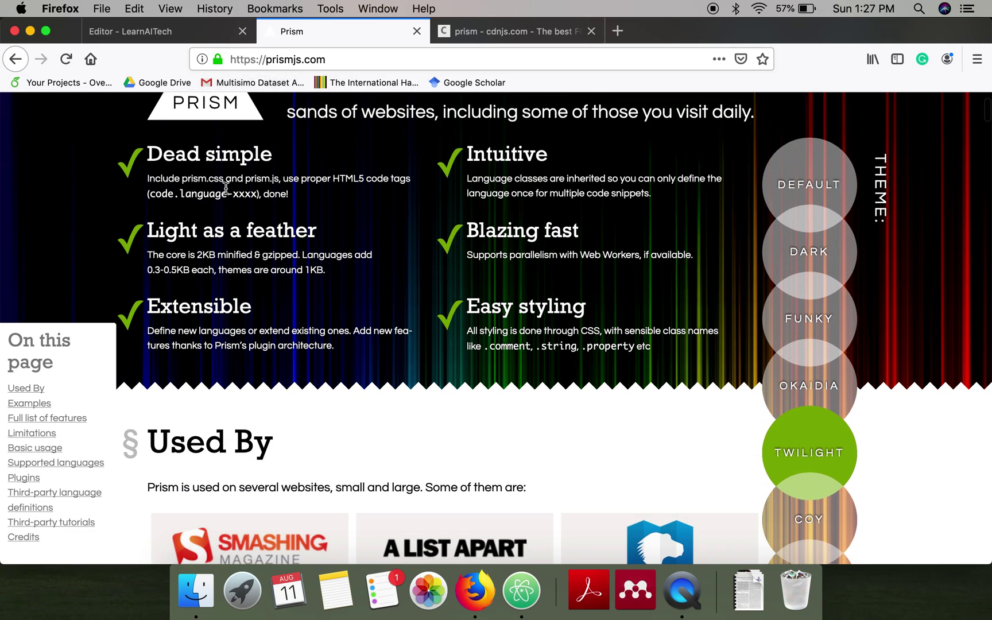
{"action": "scroll", "coordinate": [353, 227], "scroll_direction": "up", "scroll_amount": 2}
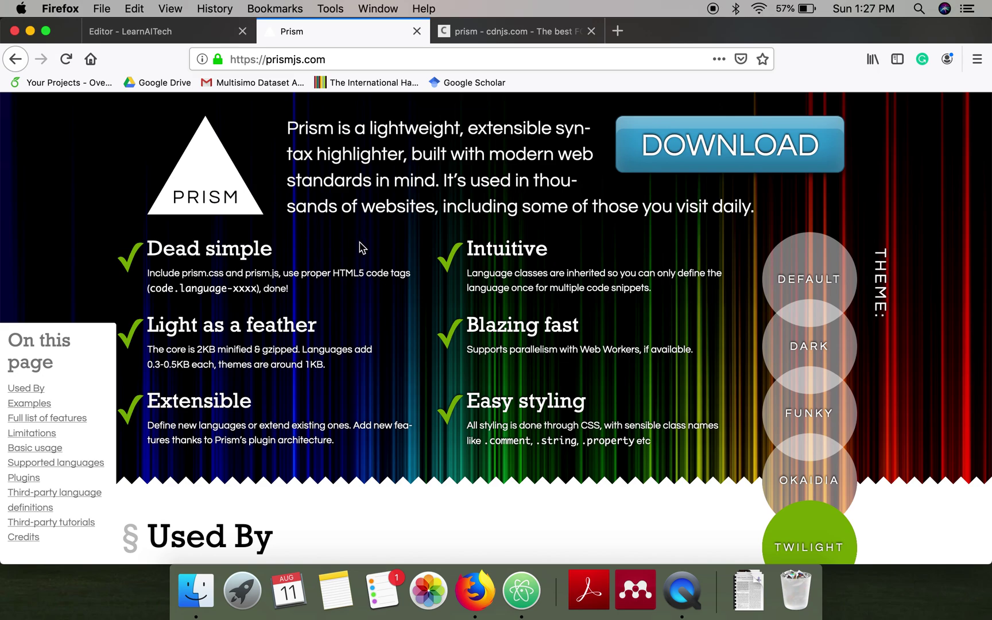
Step: Open the Code Injection settings for the LearnAITech blog in Ghost
{"action": "left_click", "coordinate": [152, 34]}
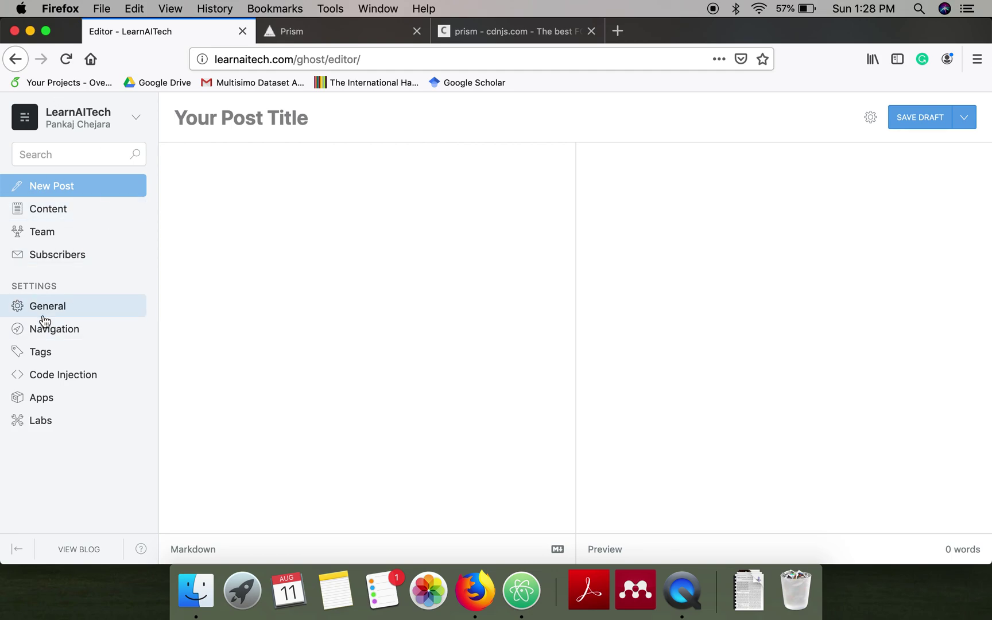
{"action": "left_click", "coordinate": [51, 377]}
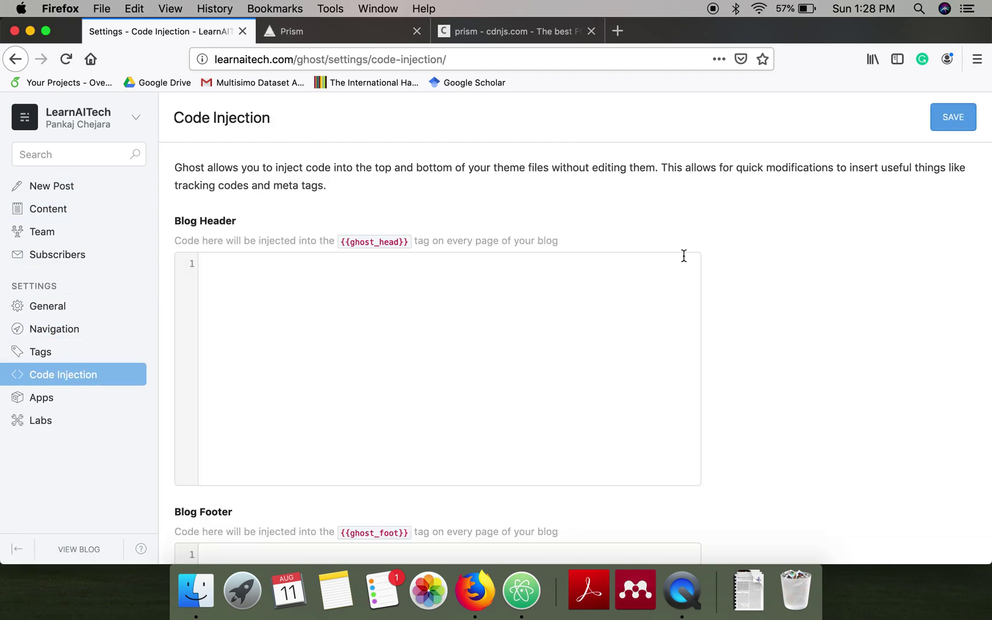
{"action": "scroll", "coordinate": [862, 290], "scroll_direction": "down", "scroll_amount": 3}
{"action": "scroll", "coordinate": [862, 289], "scroll_direction": "up", "scroll_amount": 2}
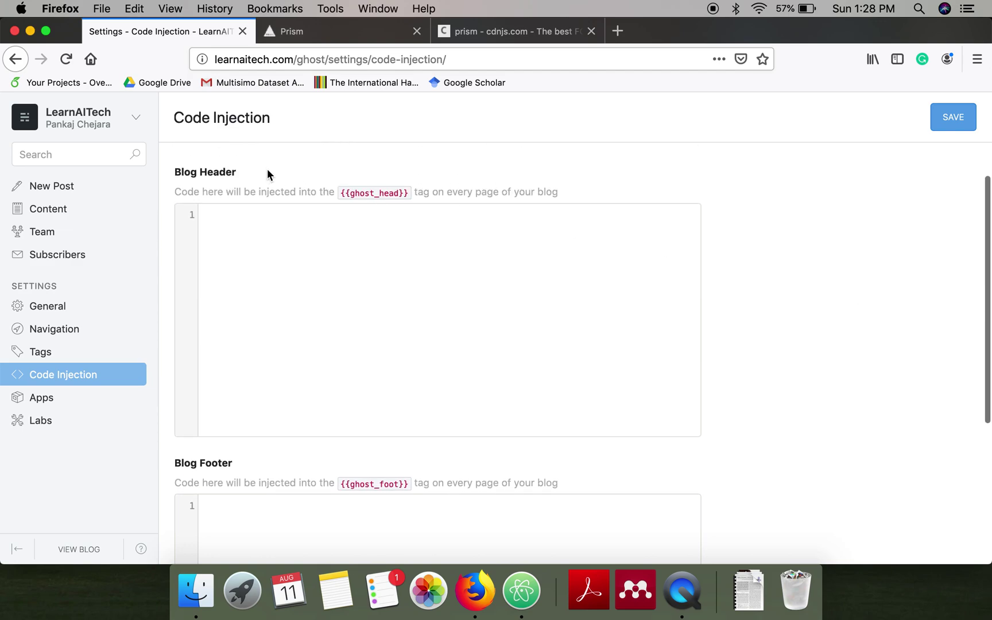
{"action": "scroll", "coordinate": [253, 493], "scroll_direction": "down", "scroll_amount": 3}
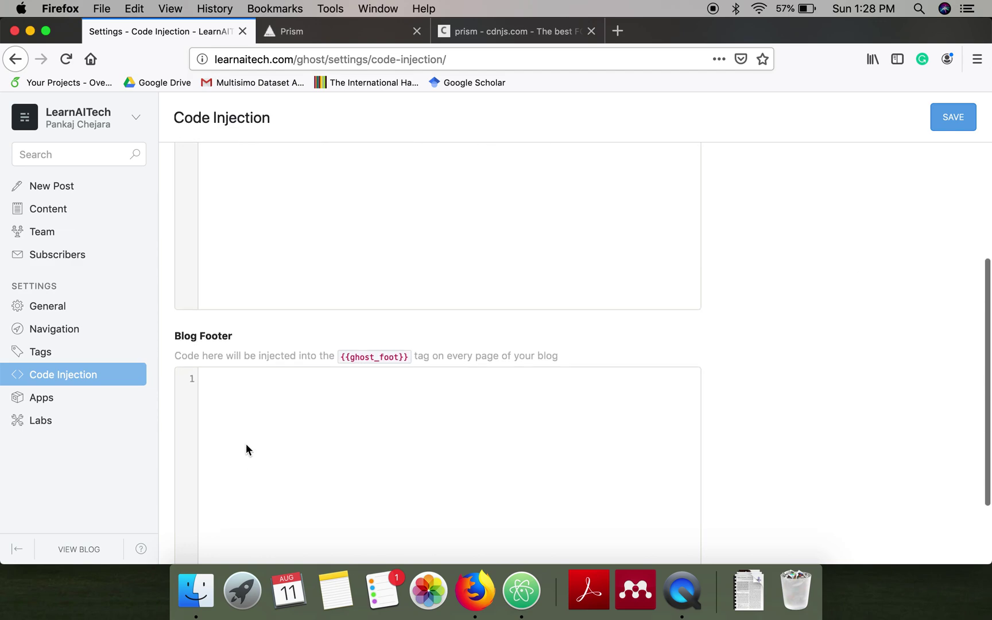
{"action": "scroll", "coordinate": [288, 263], "scroll_direction": "up", "scroll_amount": 3}
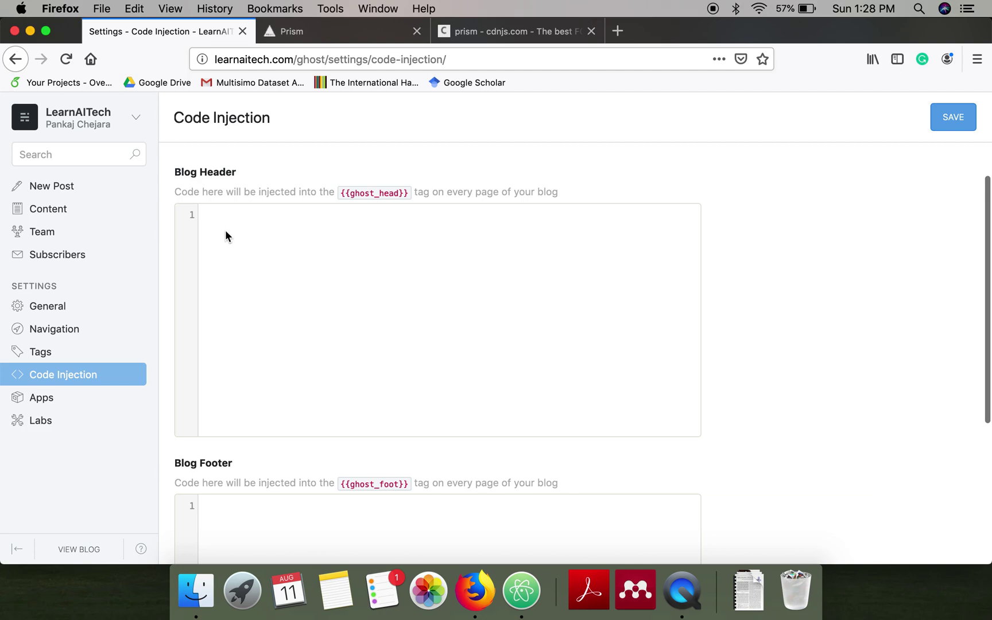
Step: Place the cursor in the empty Blog Header and Blog Footer code fields
{"action": "left_click", "coordinate": [254, 233]}
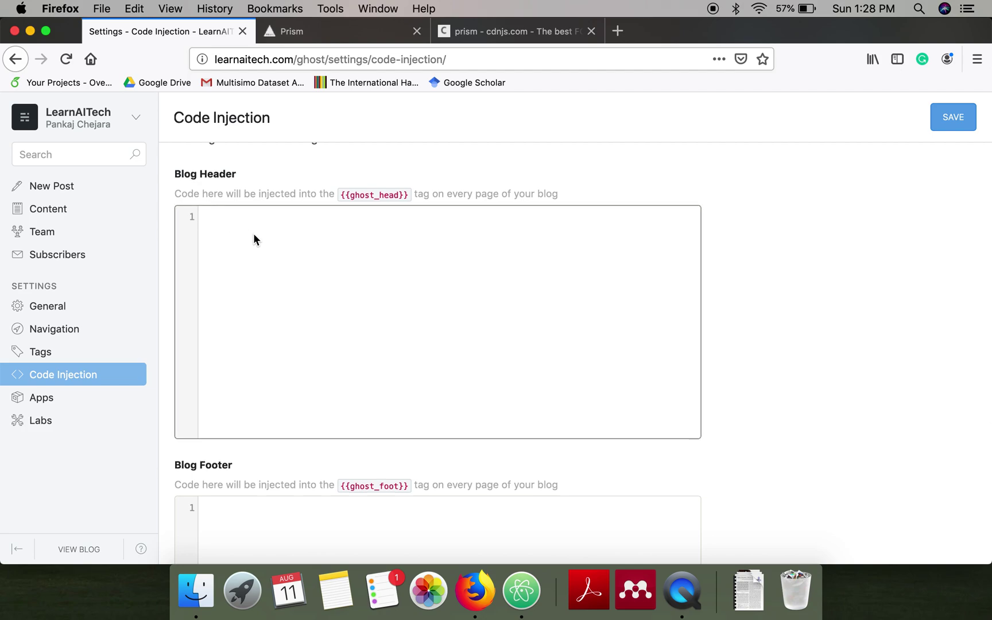
{"action": "left_click", "coordinate": [262, 518]}
{"action": "scroll", "coordinate": [263, 518], "scroll_direction": "down", "scroll_amount": 5}
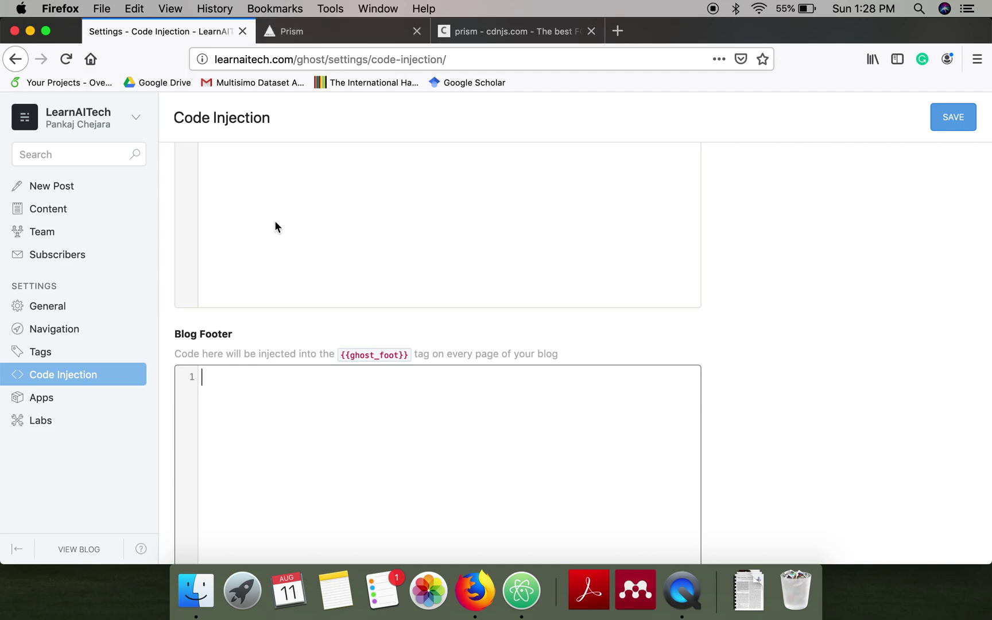
{"action": "scroll", "coordinate": [275, 220], "scroll_direction": "up", "scroll_amount": 6}
{"action": "scroll", "coordinate": [264, 316], "scroll_direction": "down", "scroll_amount": 4}
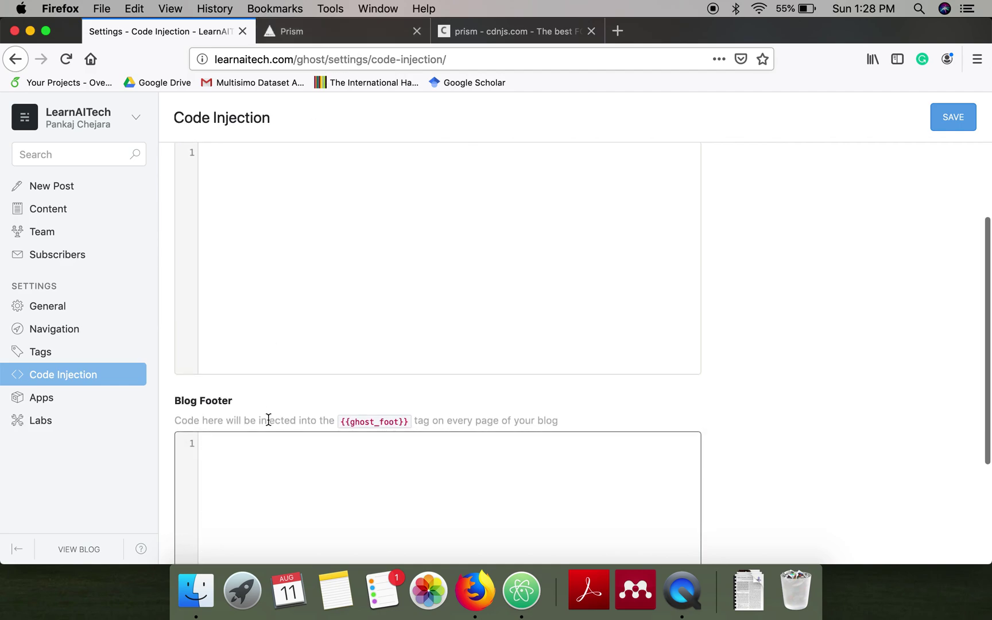
{"action": "scroll", "coordinate": [311, 247], "scroll_direction": "up", "scroll_amount": 4}
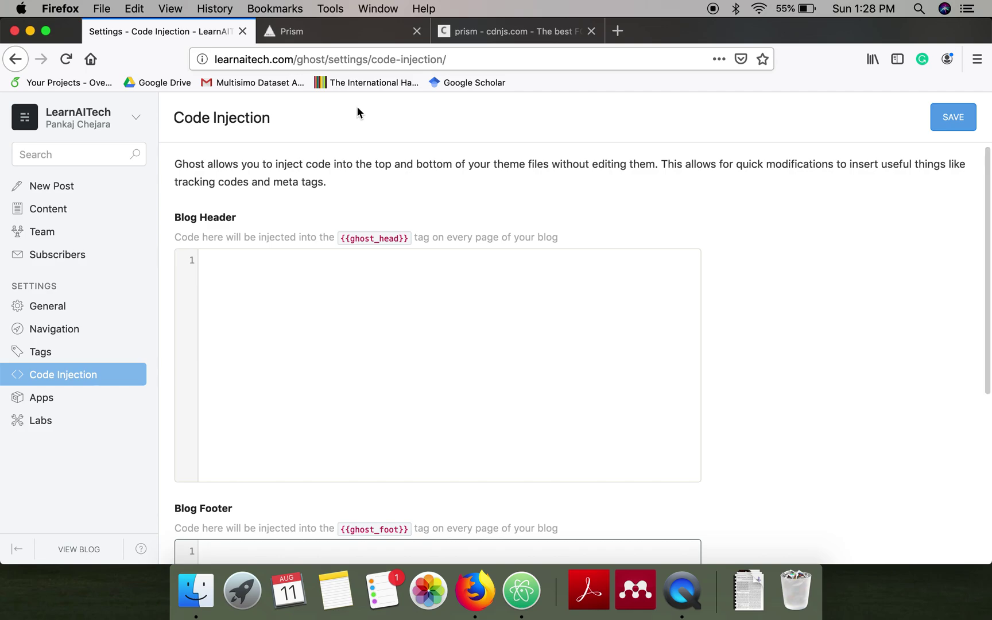
Step: Switch the cdnjs prism library page from version 1.15.0 to 1.16.0
{"action": "left_click", "coordinate": [510, 35]}
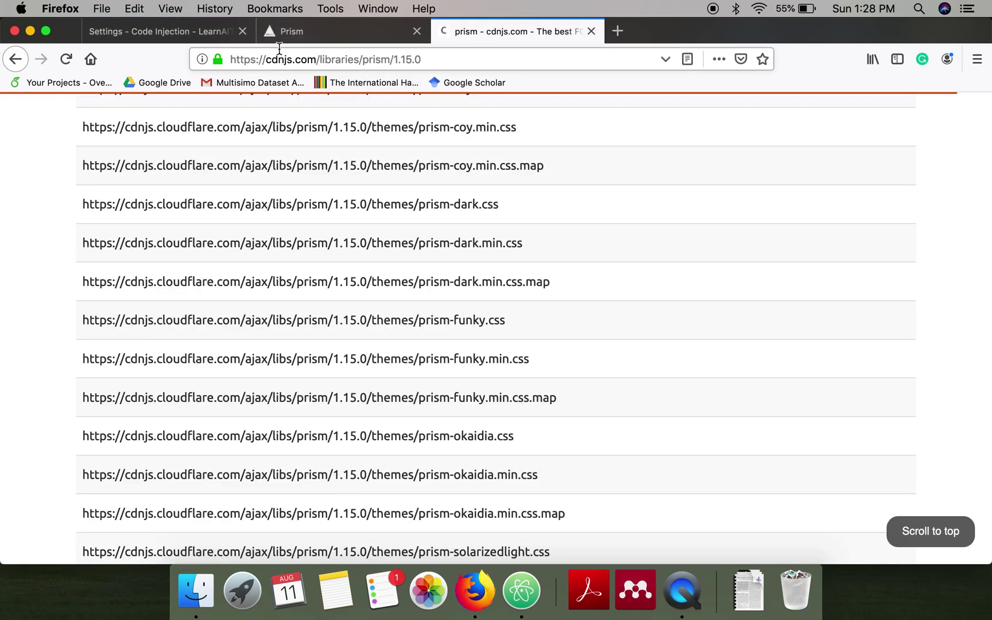
{"action": "scroll", "coordinate": [411, 110], "scroll_direction": "up", "scroll_amount": 5}
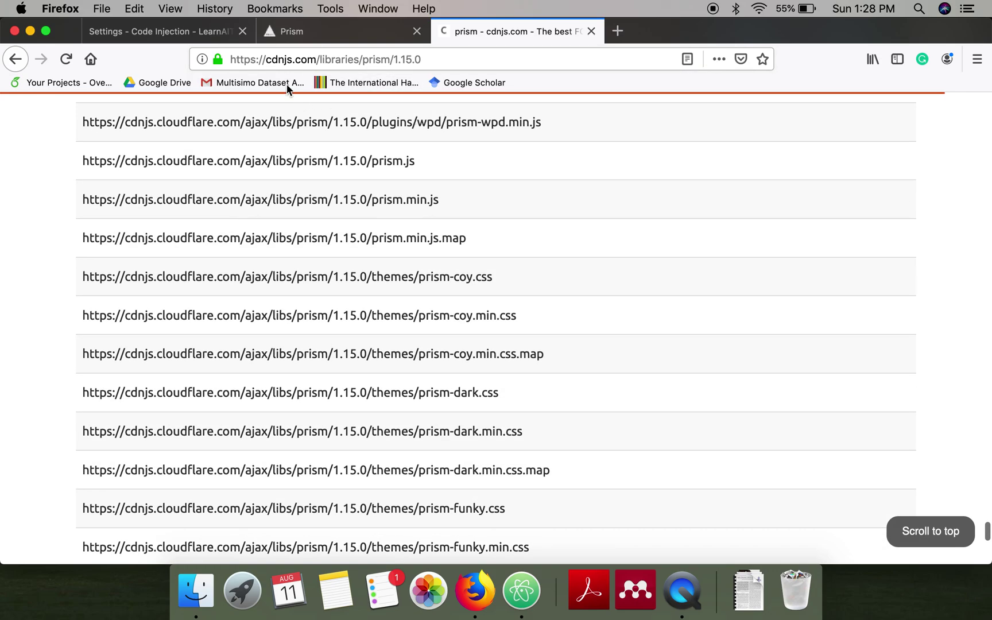
{"action": "scroll", "coordinate": [405, 225], "scroll_direction": "up", "scroll_amount": 8}
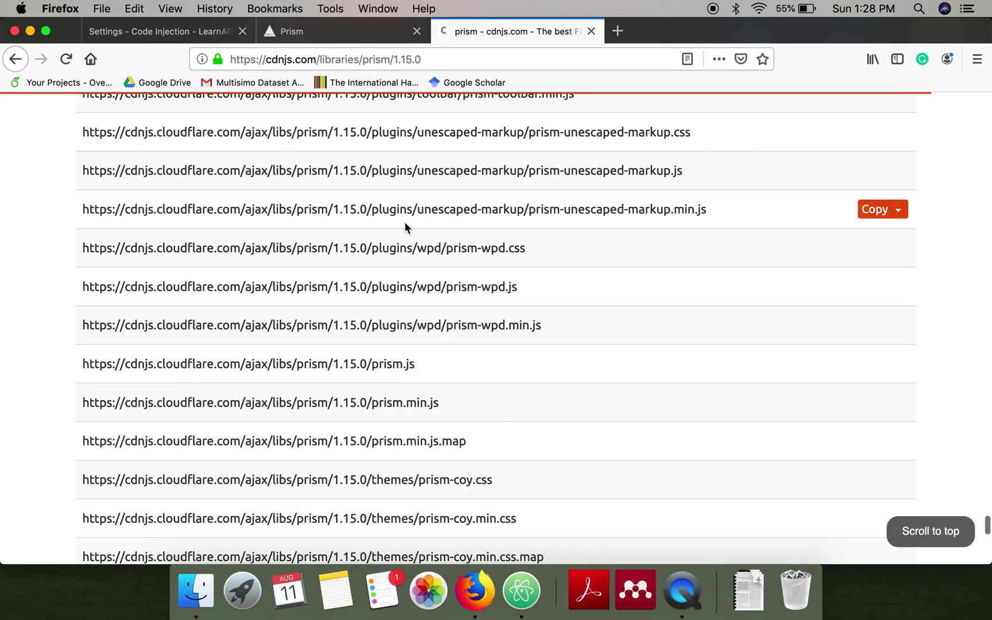
{"action": "scroll", "coordinate": [405, 227], "scroll_direction": "up", "scroll_amount": 20}
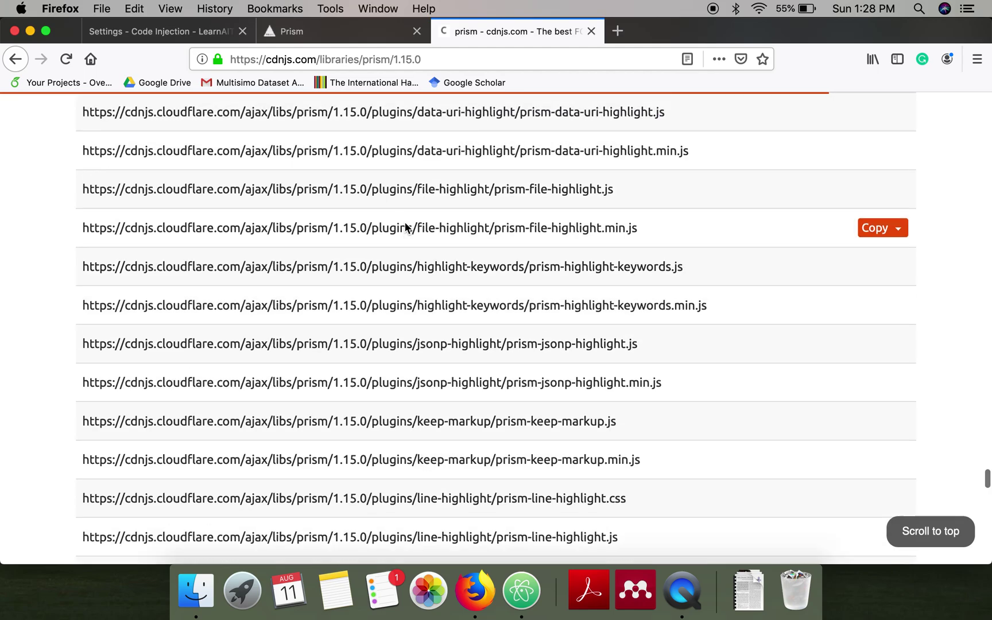
{"action": "scroll", "coordinate": [404, 223], "scroll_direction": "up", "scroll_amount": 20}
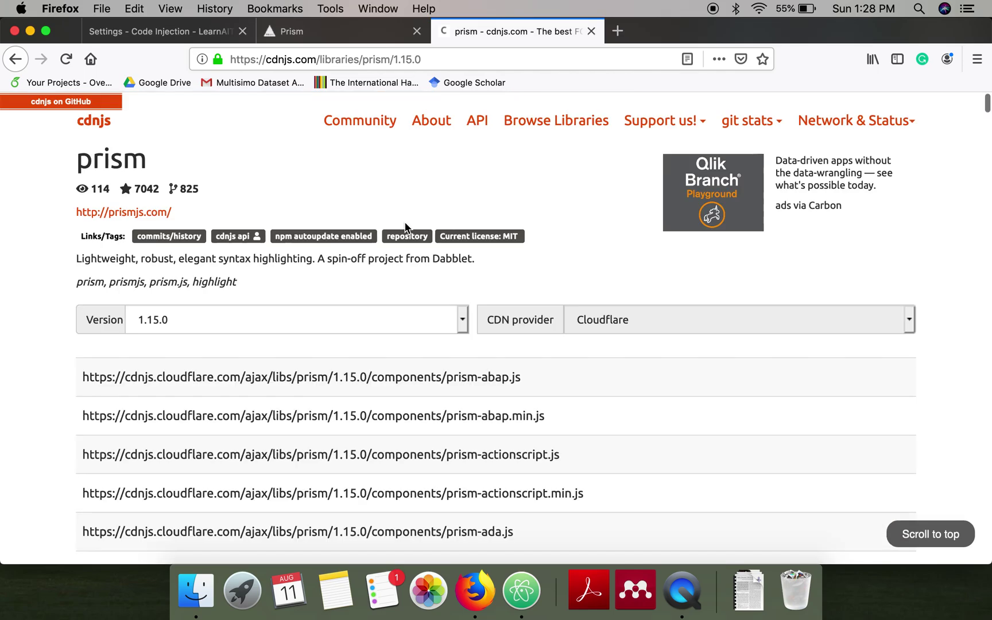
{"action": "left_click", "coordinate": [463, 253]}
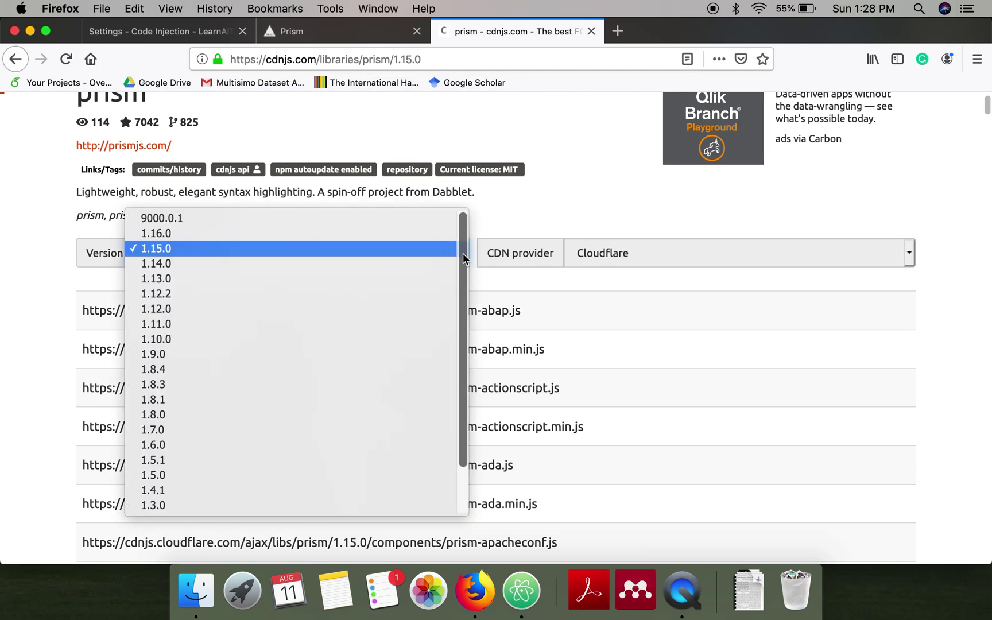
{"action": "left_click", "coordinate": [330, 233]}
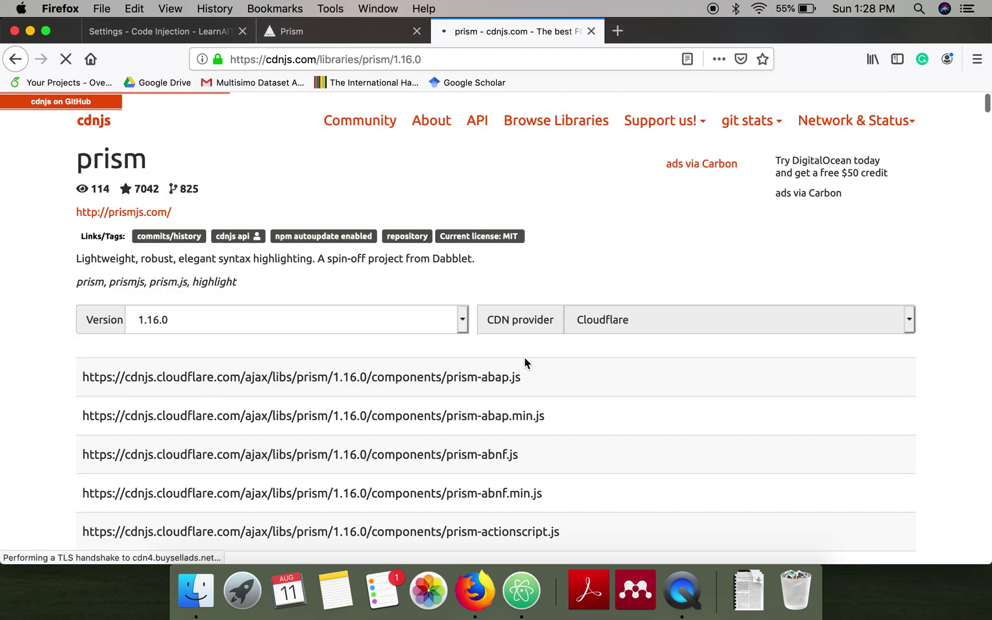
Step: Scroll the cdnjs Prism 1.16.0 file list to theme stylesheets like prism-okaidia.min.css
{"action": "scroll", "coordinate": [508, 378], "scroll_direction": "down", "scroll_amount": 5}
{"action": "scroll", "coordinate": [509, 377], "scroll_direction": "down", "scroll_amount": 20}
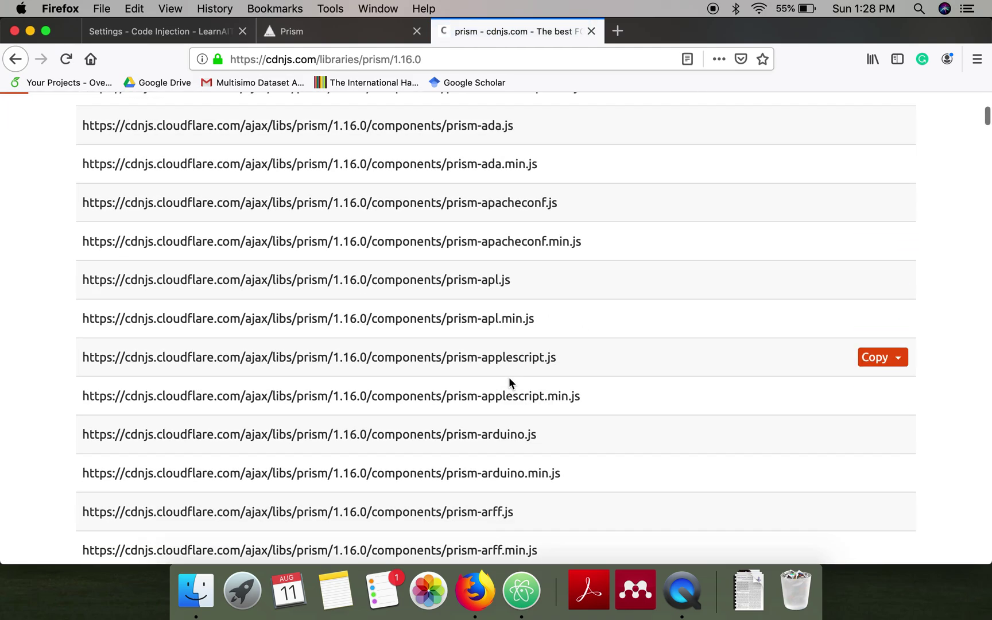
{"action": "scroll", "coordinate": [509, 377], "scroll_direction": "down", "scroll_amount": 18}
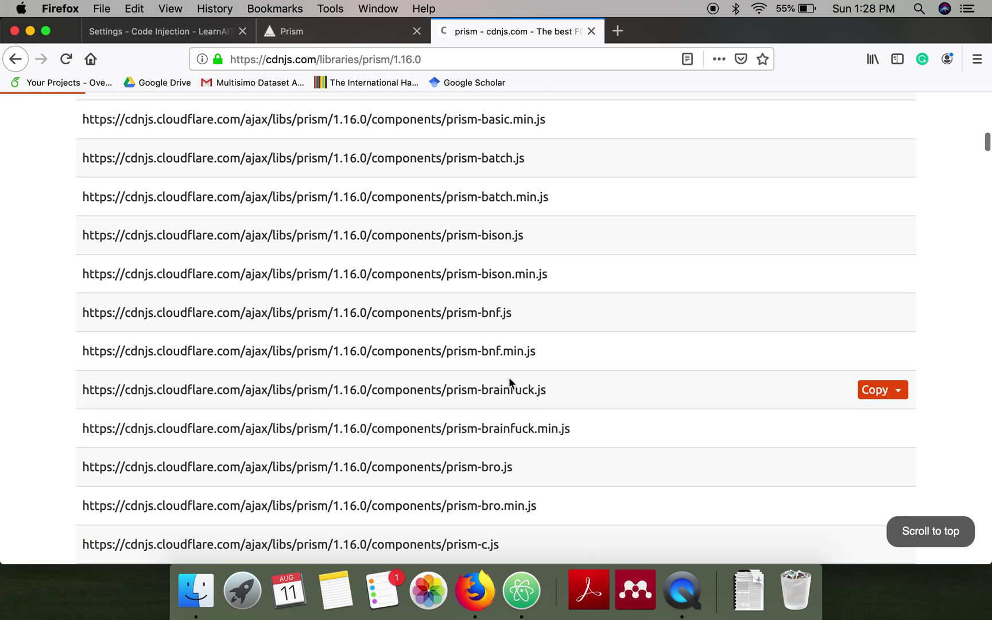
{"action": "scroll", "coordinate": [509, 377], "scroll_direction": "down", "scroll_amount": 7}
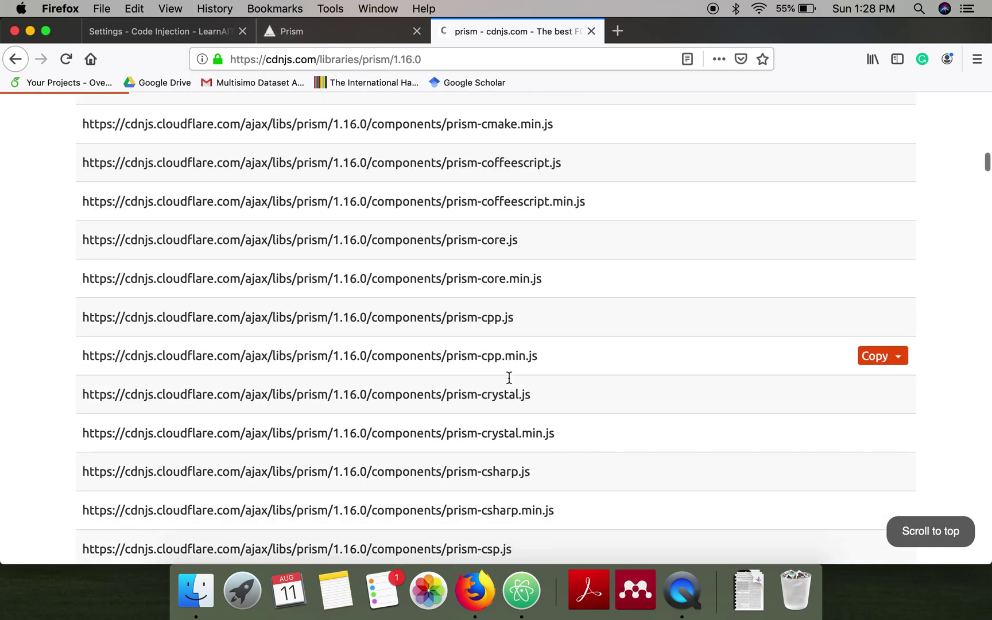
{"action": "scroll", "coordinate": [508, 377], "scroll_direction": "down", "scroll_amount": 20}
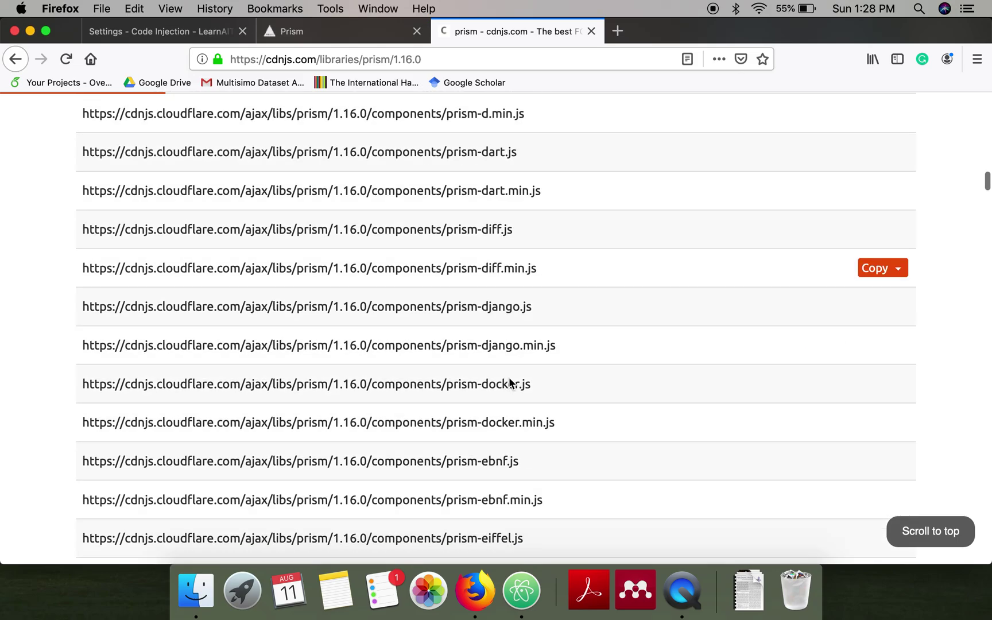
{"action": "scroll", "coordinate": [508, 377], "scroll_direction": "down", "scroll_amount": 20}
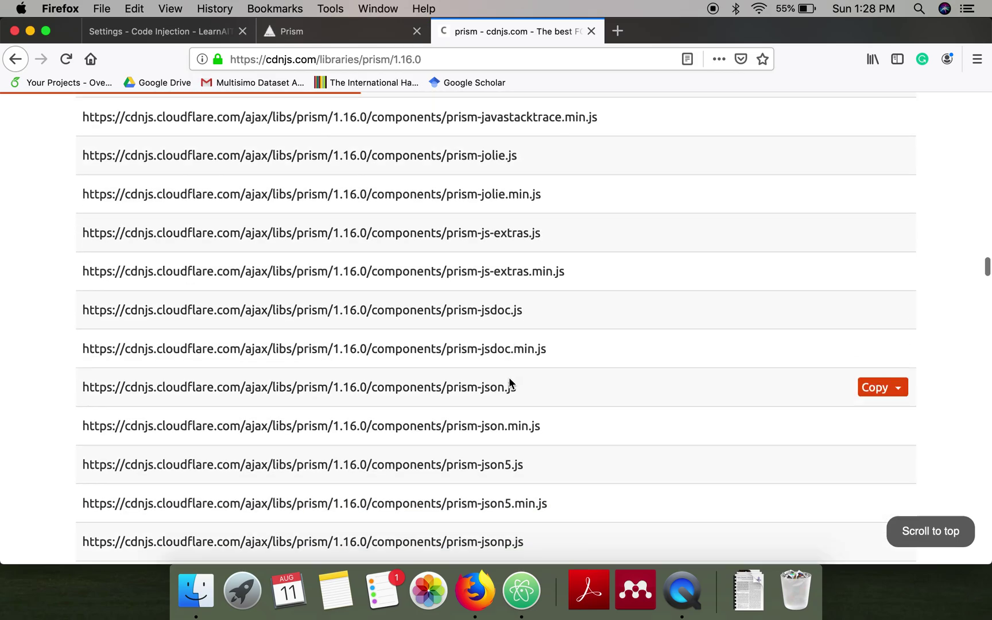
{"action": "scroll", "coordinate": [509, 382], "scroll_direction": "down", "scroll_amount": 20}
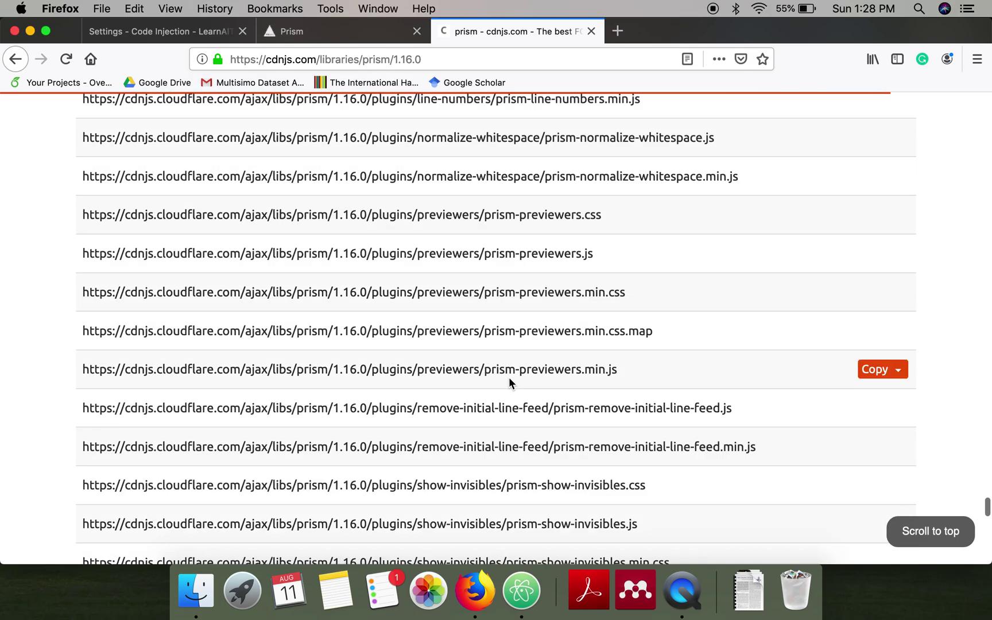
{"action": "scroll", "coordinate": [508, 377], "scroll_direction": "down", "scroll_amount": 15}
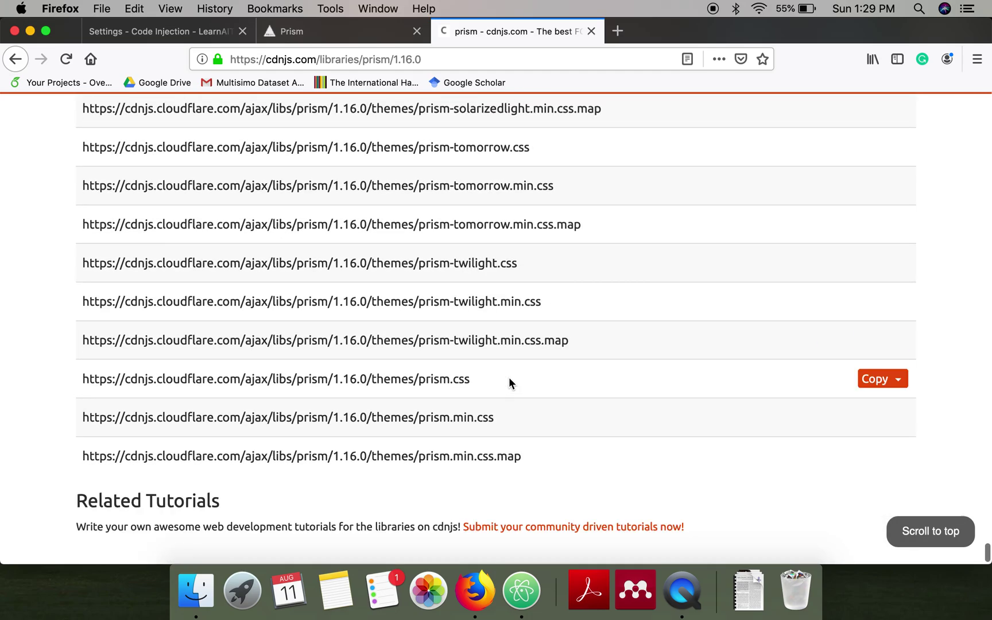
{"action": "scroll", "coordinate": [509, 377], "scroll_direction": "up", "scroll_amount": 3}
{"action": "scroll", "coordinate": [509, 377], "scroll_direction": "up", "scroll_amount": 3}
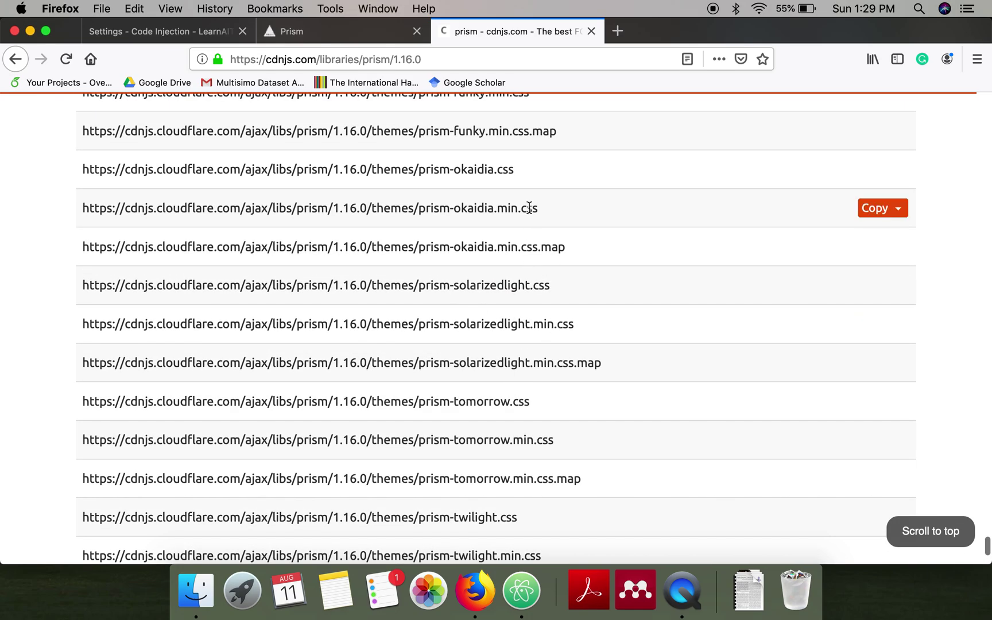
{"action": "scroll", "coordinate": [423, 243], "scroll_direction": "up", "scroll_amount": 1}
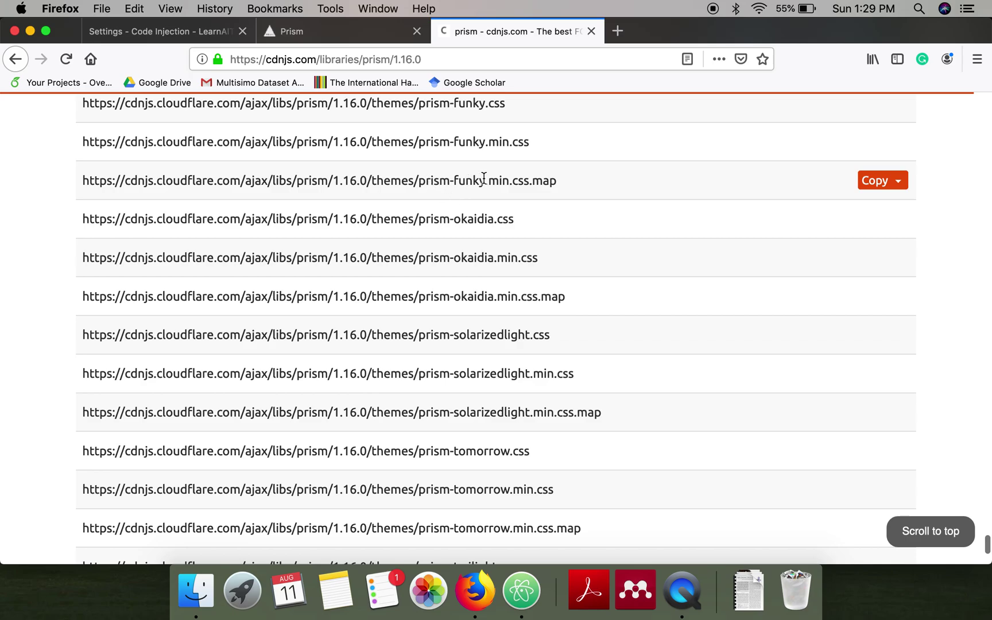
Step: Preview the Okaidia theme on the prismjs.com example code
{"action": "left_click", "coordinate": [336, 32]}
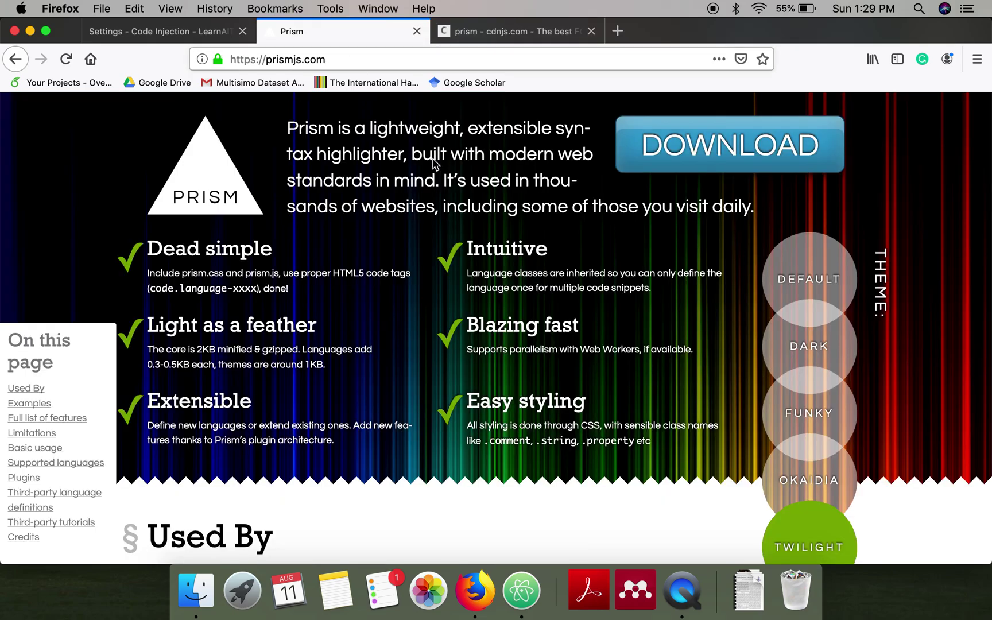
{"action": "scroll", "coordinate": [543, 282], "scroll_direction": "down", "scroll_amount": 6}
{"action": "scroll", "coordinate": [543, 282], "scroll_direction": "up", "scroll_amount": 5}
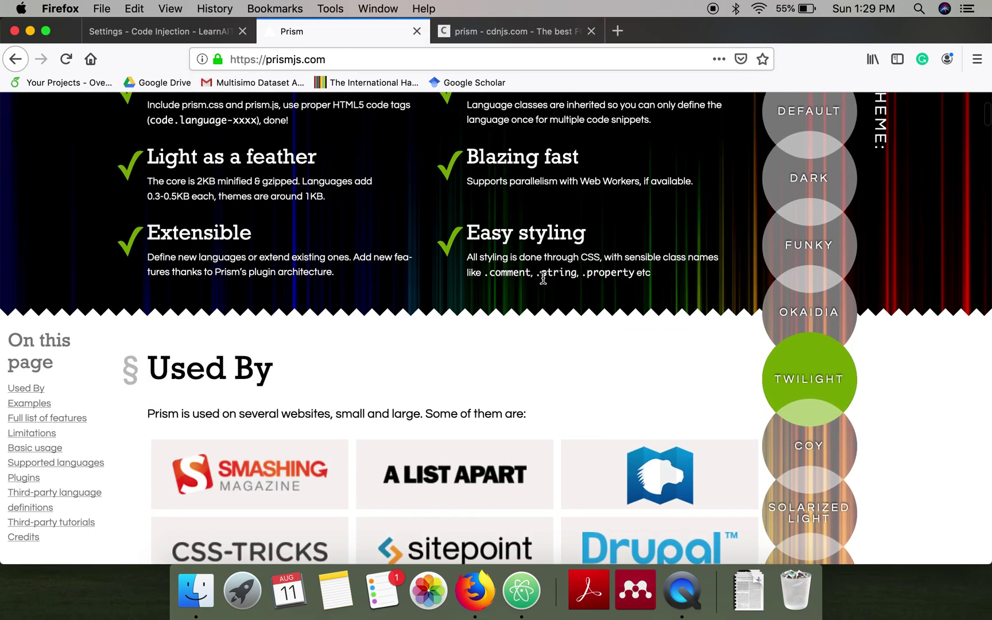
{"action": "scroll", "coordinate": [692, 290], "scroll_direction": "down", "scroll_amount": 6}
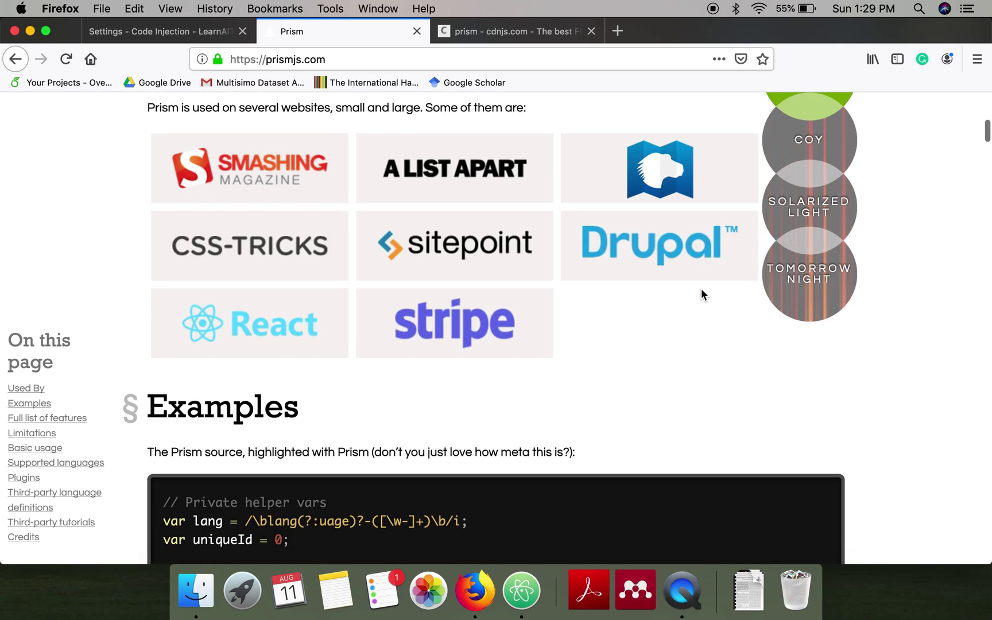
{"action": "scroll", "coordinate": [703, 295], "scroll_direction": "up", "scroll_amount": 3}
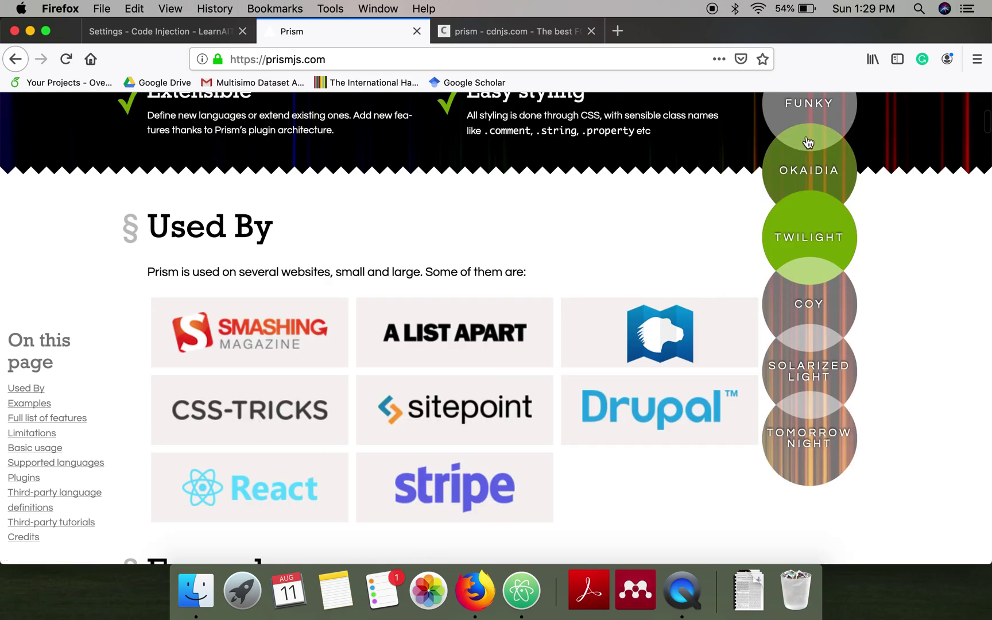
{"action": "left_click", "coordinate": [813, 156]}
{"action": "scroll", "coordinate": [655, 321], "scroll_direction": "down", "scroll_amount": 8}
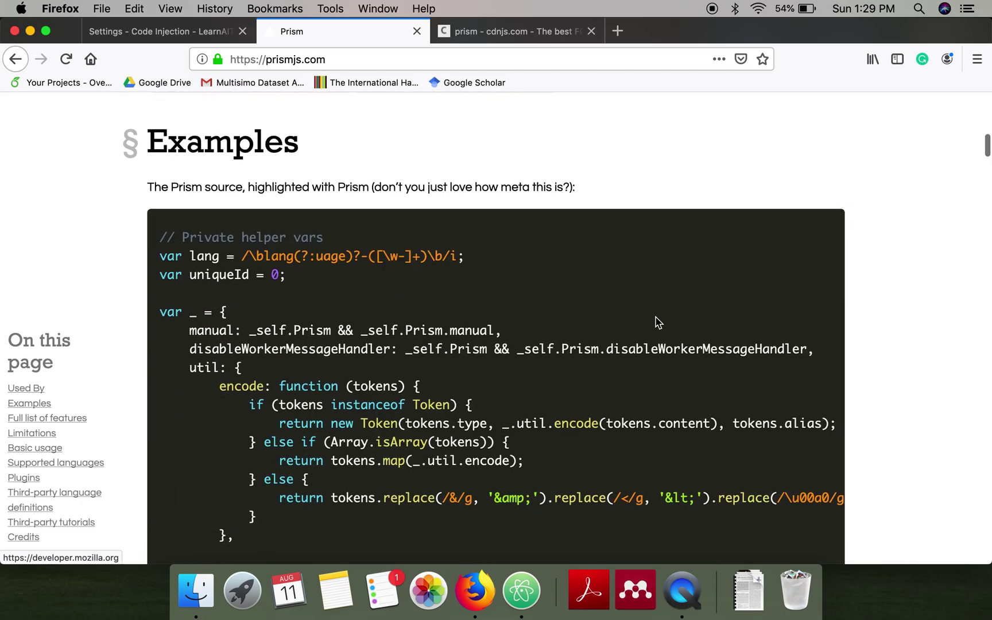
{"action": "scroll", "coordinate": [658, 322], "scroll_direction": "up", "scroll_amount": 3}
{"action": "scroll", "coordinate": [933, 273], "scroll_direction": "up", "scroll_amount": 6}
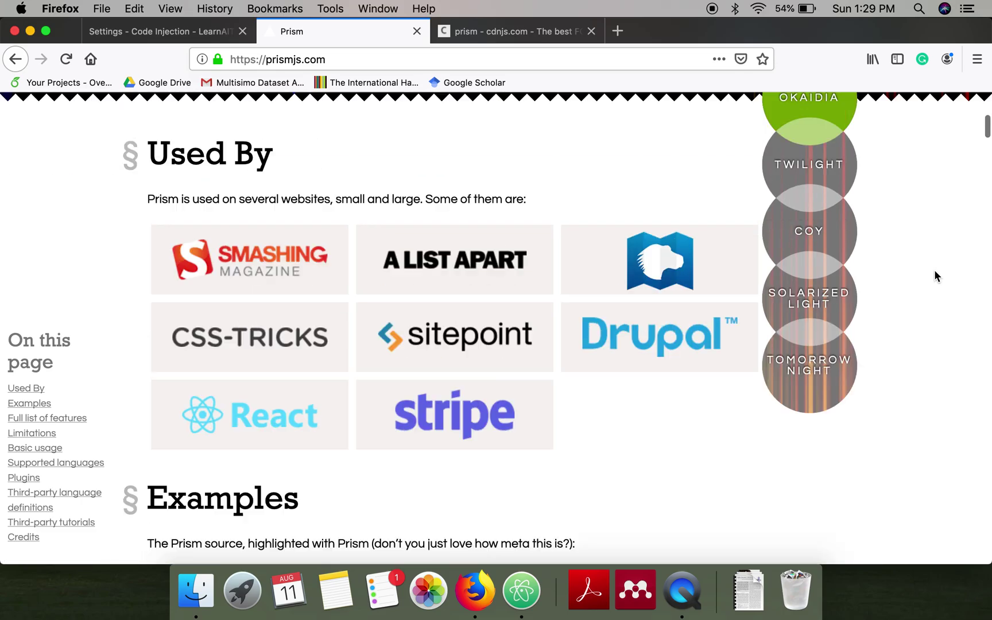
{"action": "scroll", "coordinate": [822, 338], "scroll_direction": "up", "scroll_amount": 3}
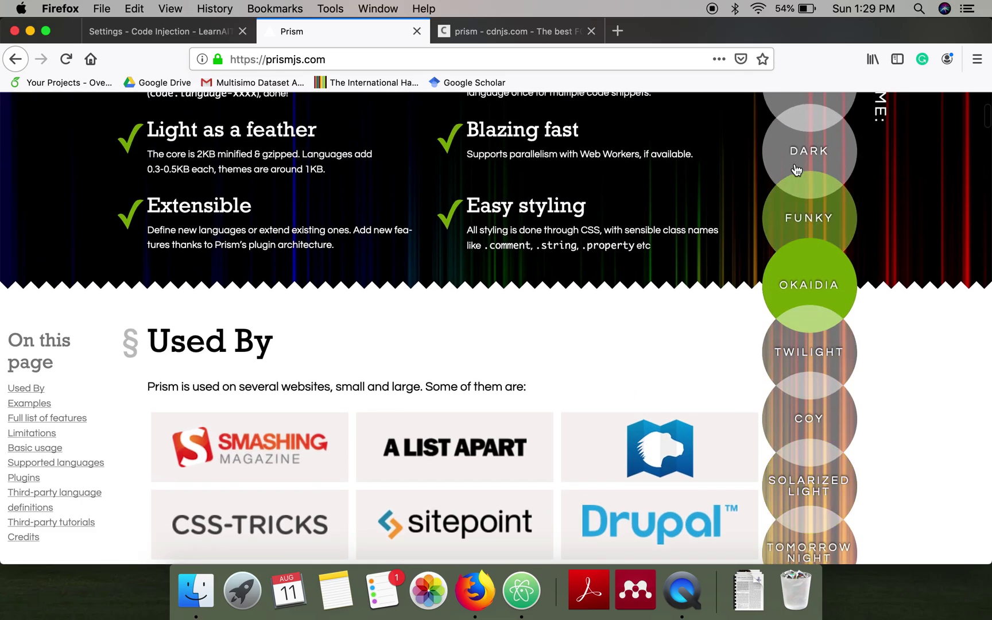
Step: Try the Funky theme on the examples, then switch back to Okaidia
{"action": "left_click", "coordinate": [832, 230]}
{"action": "scroll", "coordinate": [945, 373], "scroll_direction": "down", "scroll_amount": 10}
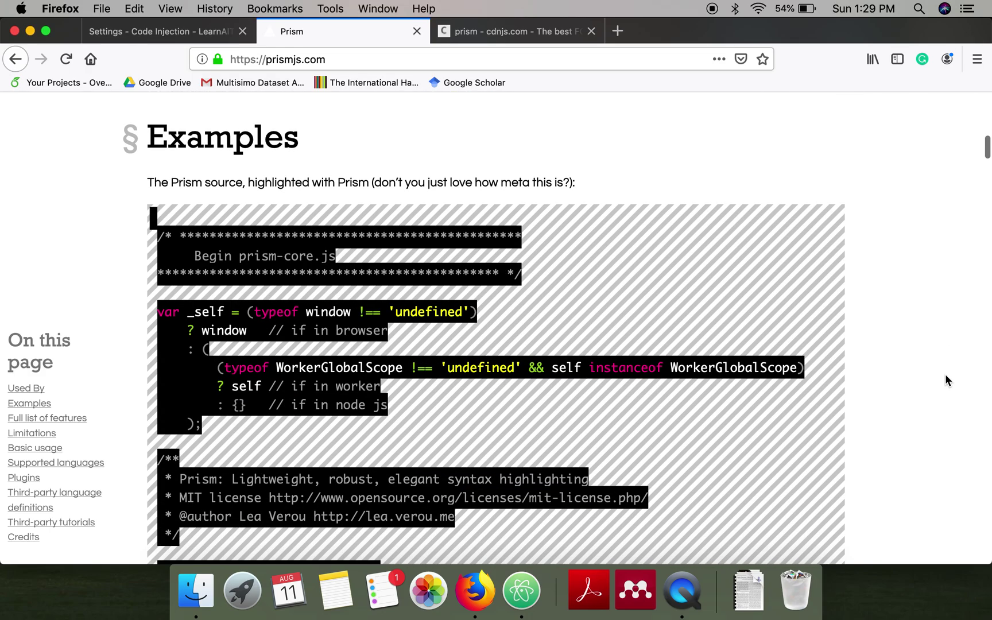
{"action": "scroll", "coordinate": [984, 227], "scroll_direction": "up", "scroll_amount": 2}
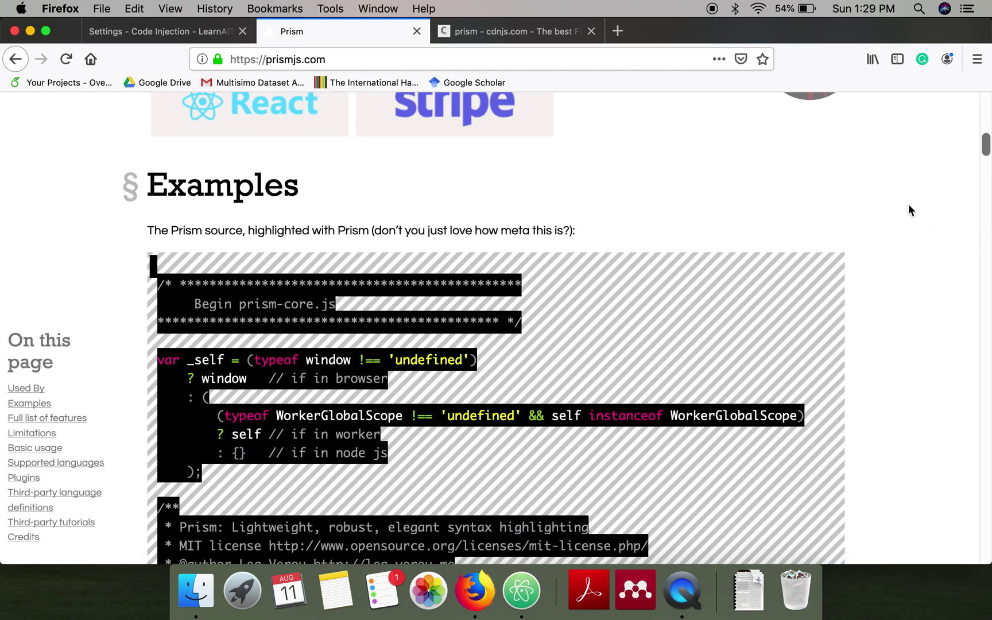
{"action": "scroll", "coordinate": [908, 210], "scroll_direction": "up", "scroll_amount": 5}
{"action": "scroll", "coordinate": [908, 210], "scroll_direction": "up", "scroll_amount": 3}
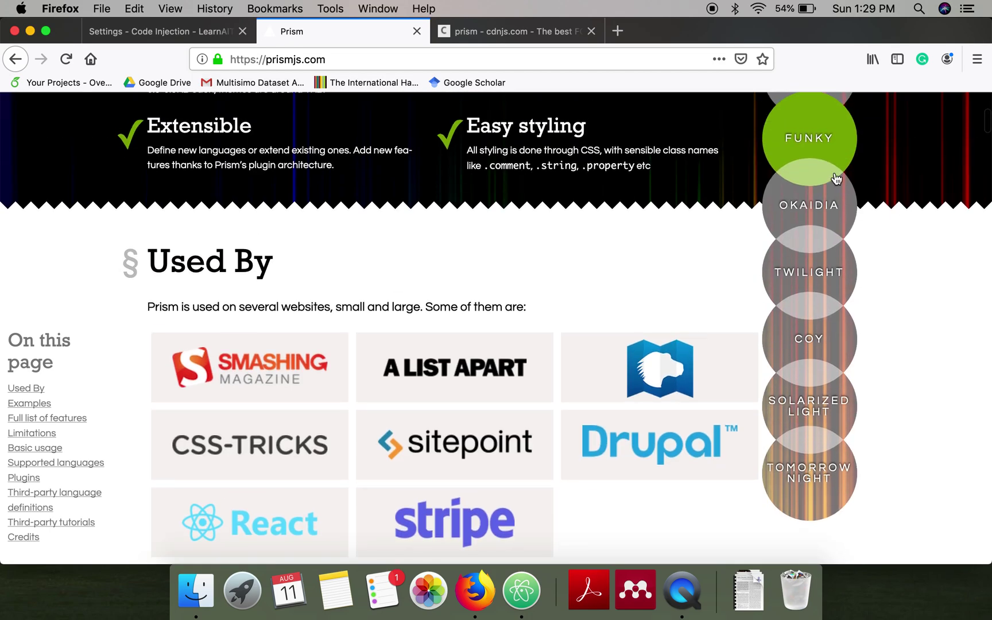
{"action": "left_click", "coordinate": [800, 211]}
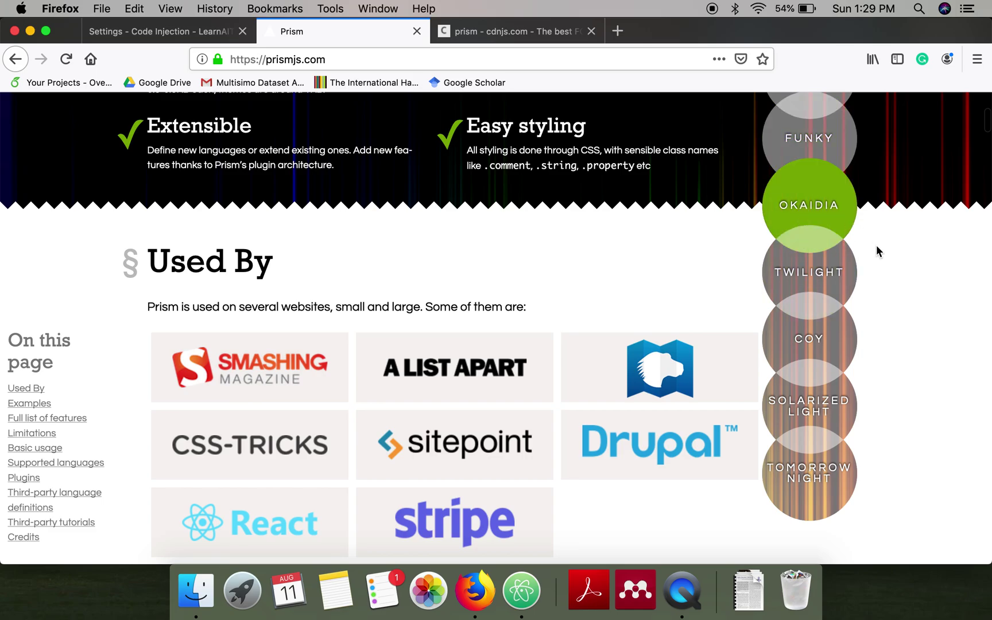
{"action": "scroll", "coordinate": [871, 287], "scroll_direction": "down", "scroll_amount": 6}
{"action": "scroll", "coordinate": [872, 290], "scroll_direction": "down", "scroll_amount": 2}
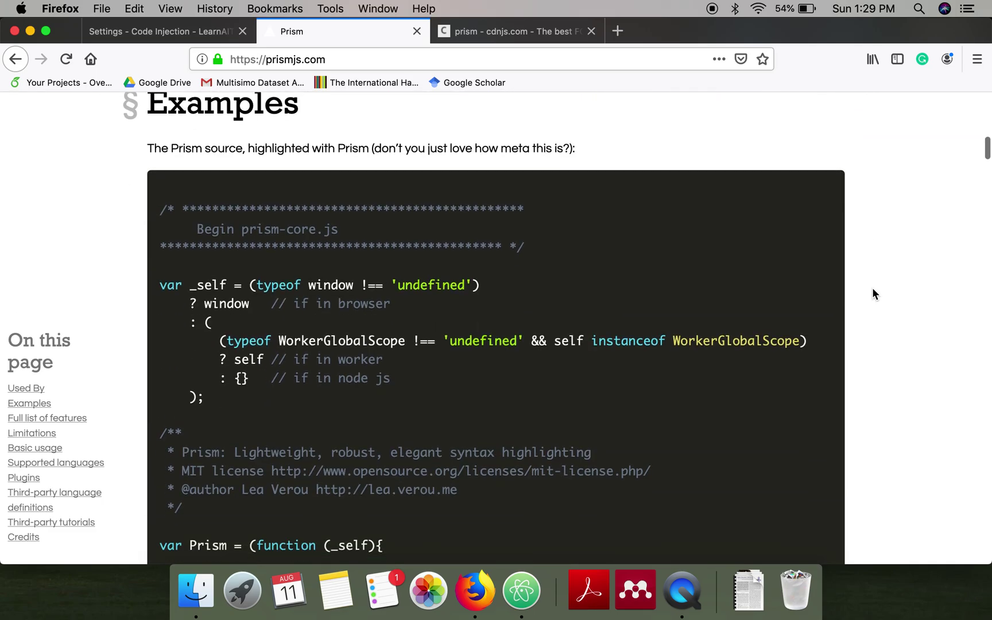
{"action": "scroll", "coordinate": [861, 290], "scroll_direction": "up", "scroll_amount": 10}
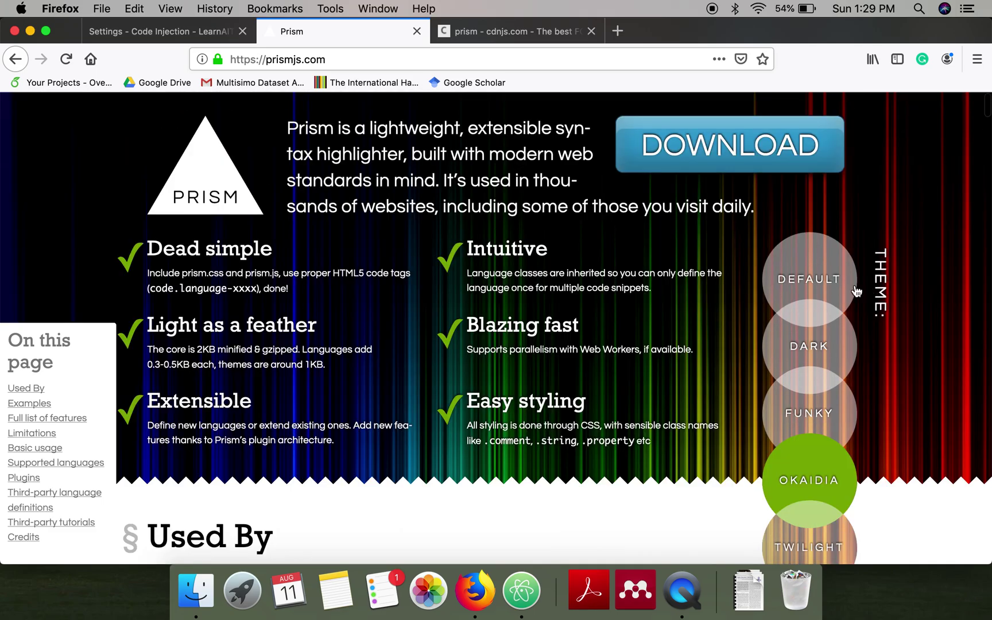
Step: Check the cdnjs theme files, then return to Ghost's Blog Header code field
{"action": "left_click", "coordinate": [490, 33]}
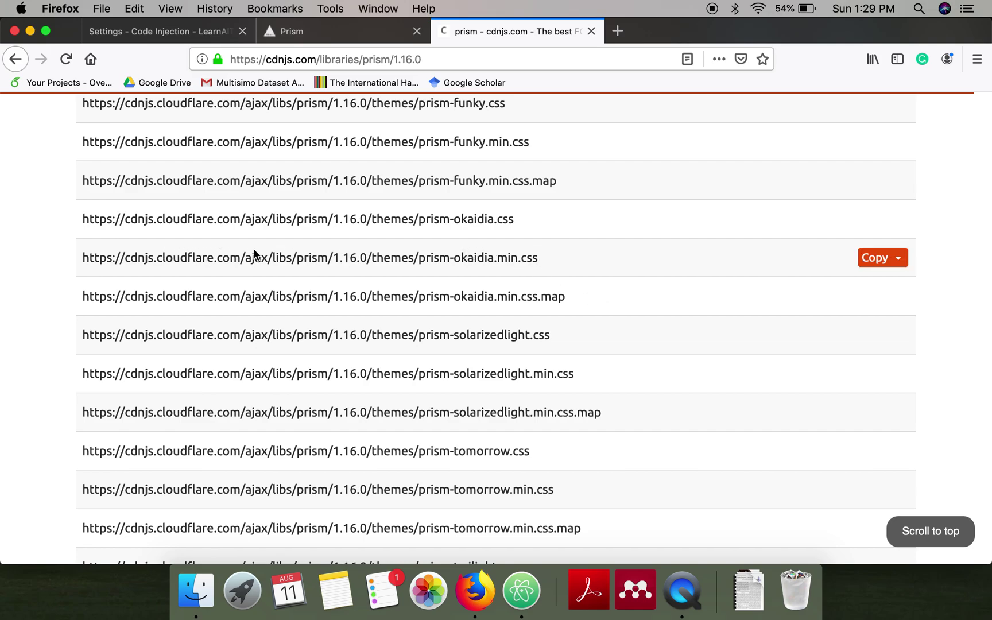
{"action": "left_click", "coordinate": [328, 33]}
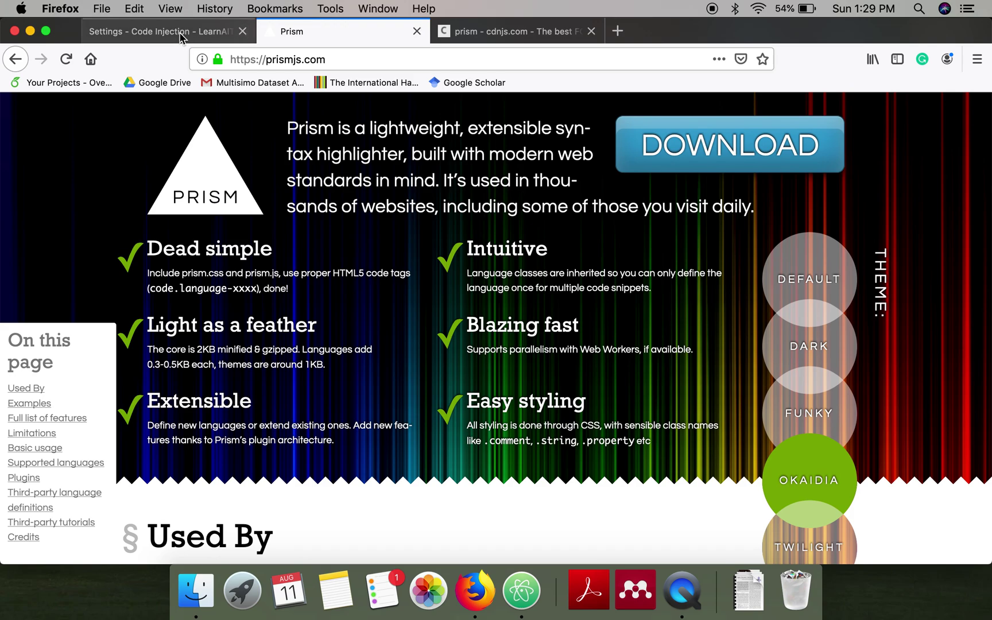
{"action": "left_click", "coordinate": [179, 31]}
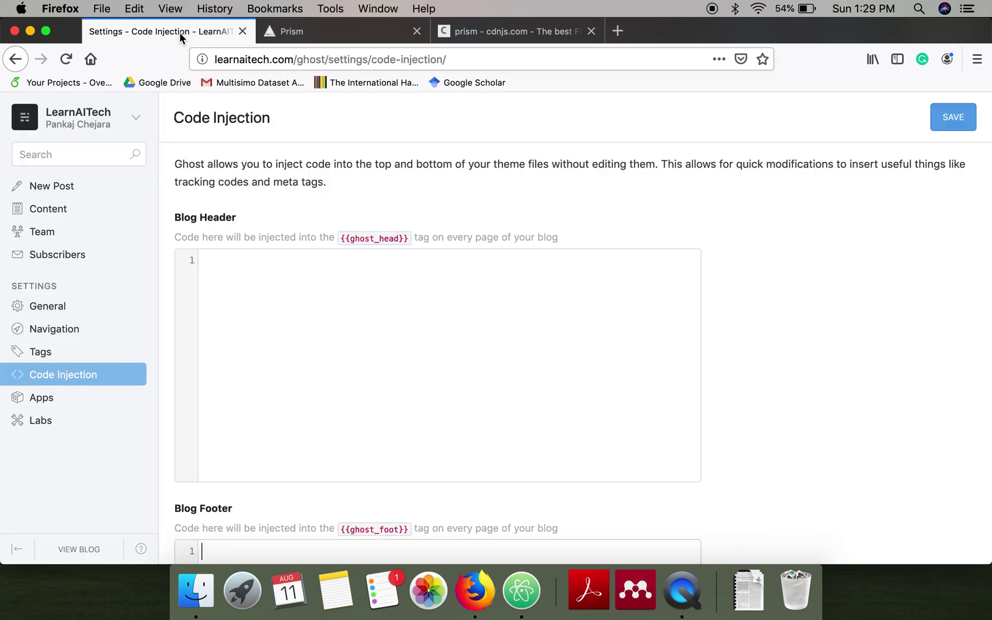
{"action": "left_click", "coordinate": [284, 301]}
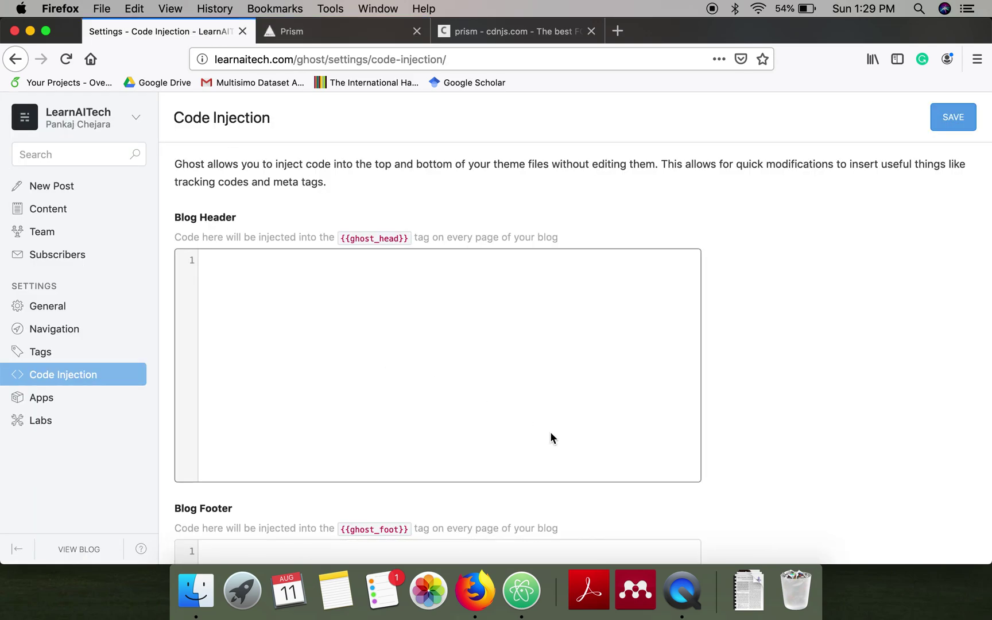
Step: Paste the prism-okaidia.min.css stylesheet link line from Atom into the Blog Header
{"action": "left_click", "coordinate": [528, 594]}
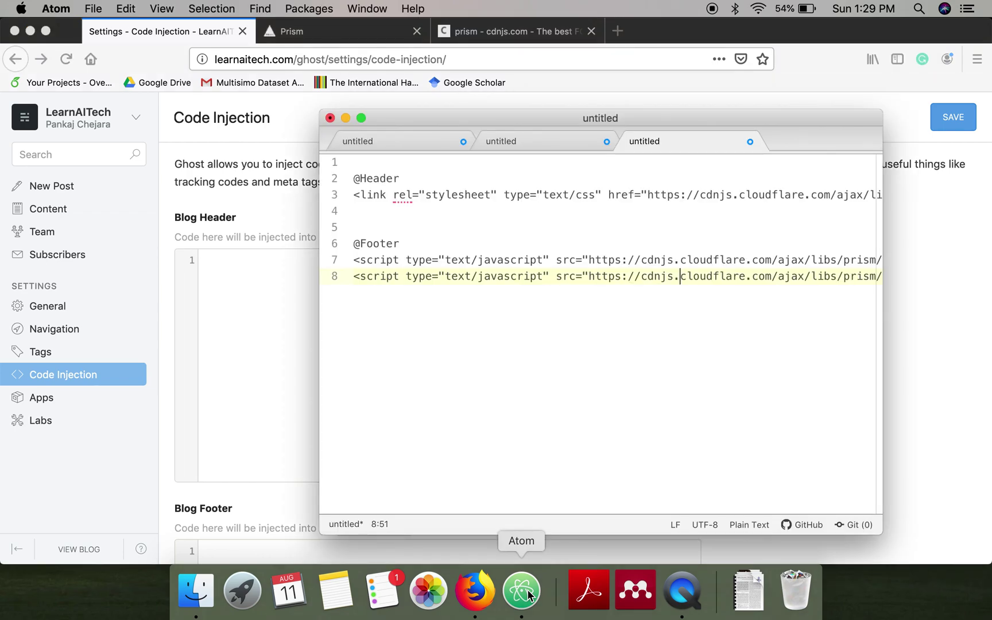
{"action": "double_click", "coordinate": [505, 194]}
{"action": "triple_click", "coordinate": [505, 195]}
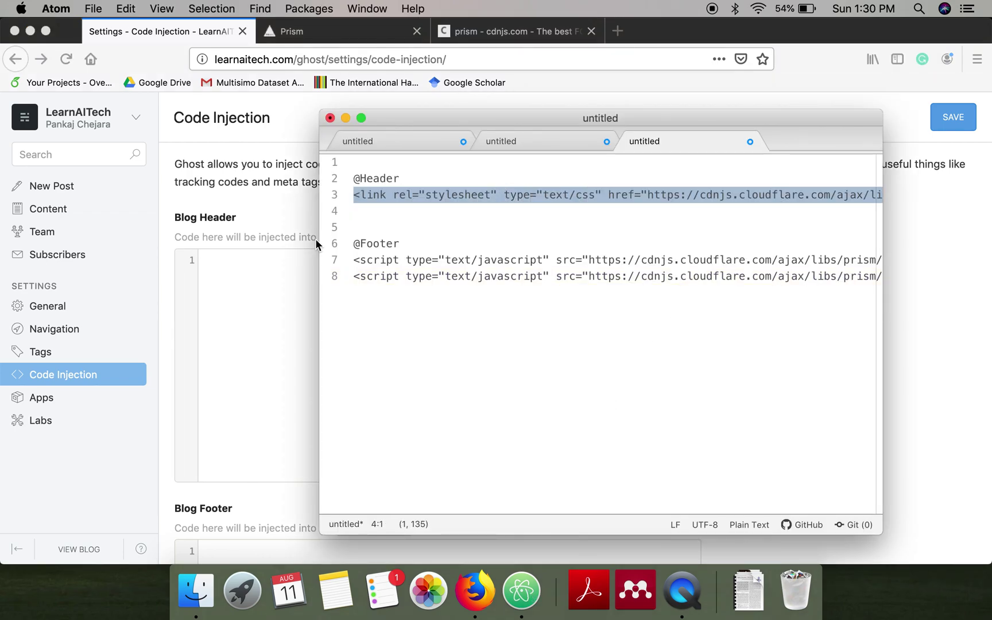
{"action": "left_click", "coordinate": [240, 280]}
{"action": "key", "text": "cmd+v"}
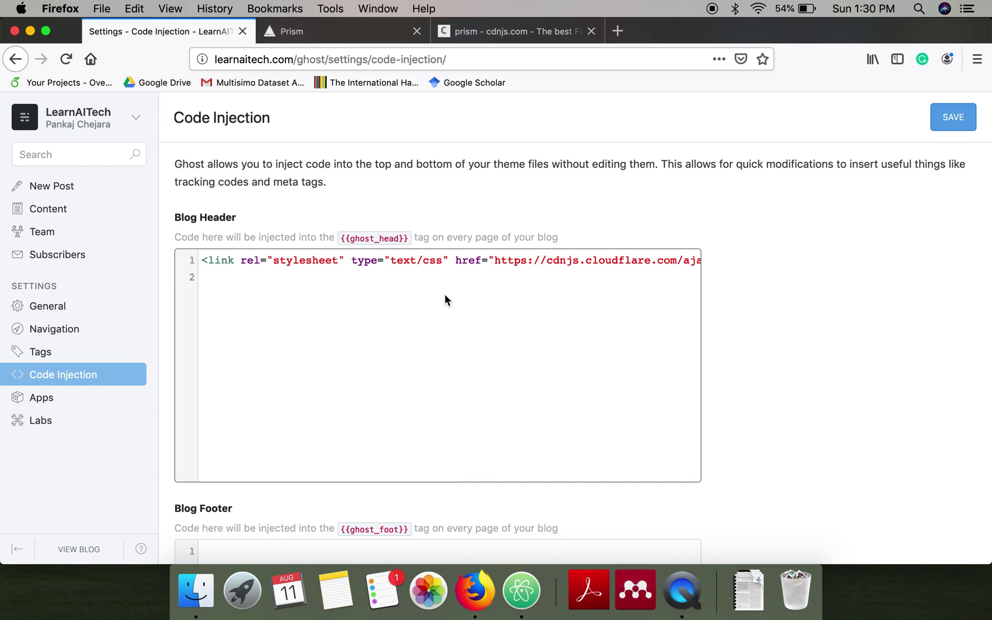
{"action": "scroll", "coordinate": [444, 294], "scroll_direction": "right", "scroll_amount": 5}
{"action": "scroll", "coordinate": [444, 294], "scroll_direction": "right", "scroll_amount": 2}
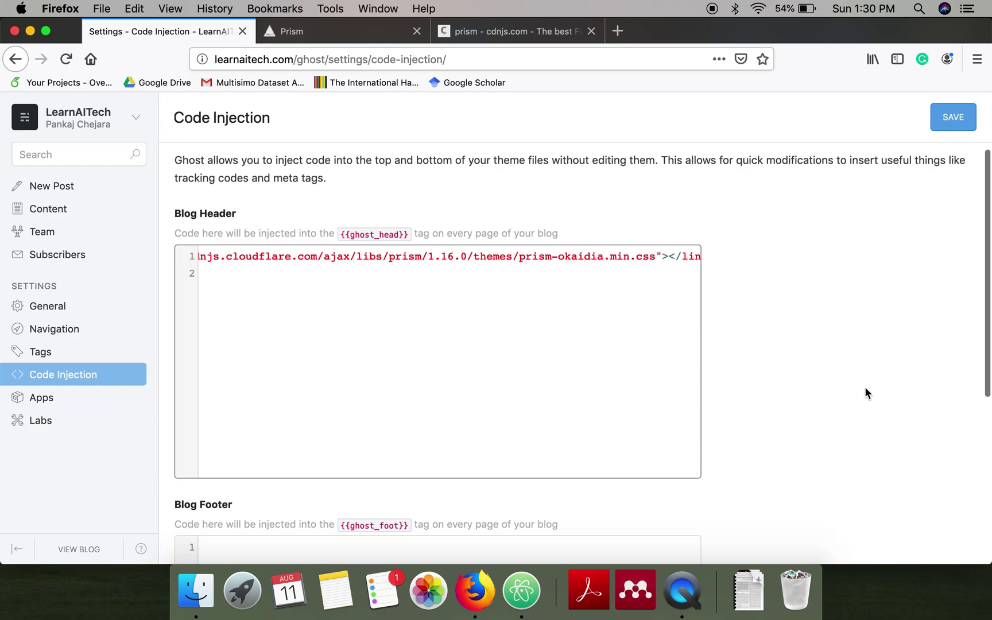
{"action": "scroll", "coordinate": [863, 390], "scroll_direction": "down", "scroll_amount": 5}
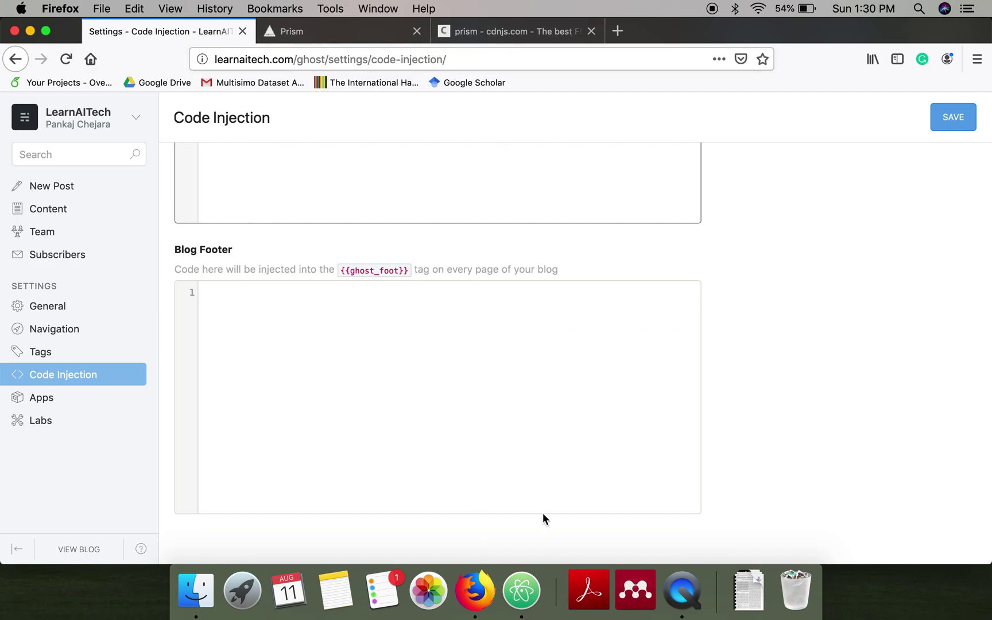
Step: Paste the core prism.min.js script tag from Atom into the Blog Footer
{"action": "left_click", "coordinate": [519, 591]}
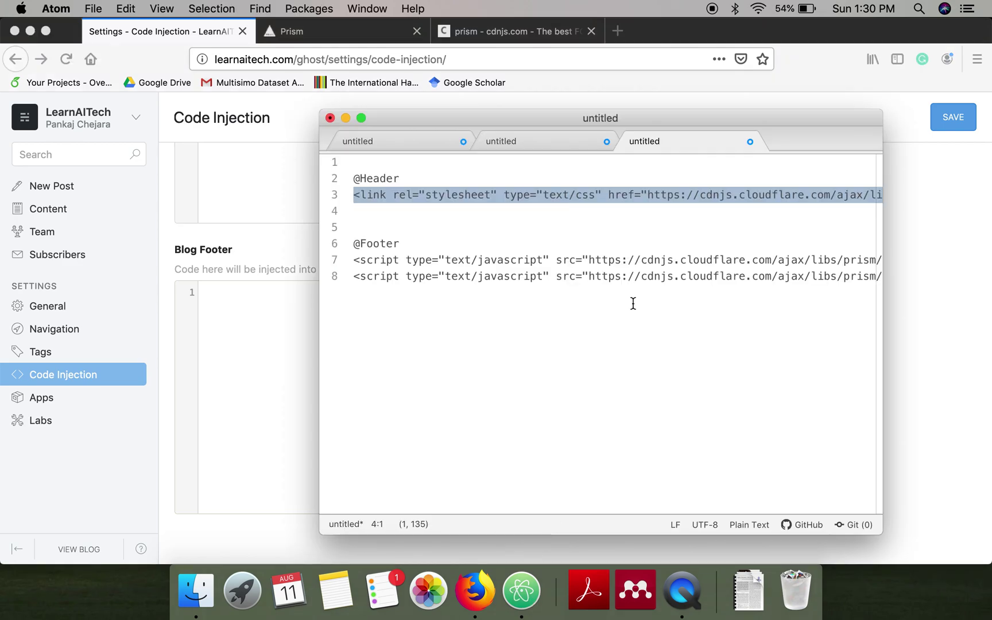
{"action": "triple_click", "coordinate": [568, 259]}
{"action": "key", "text": "super+c"}
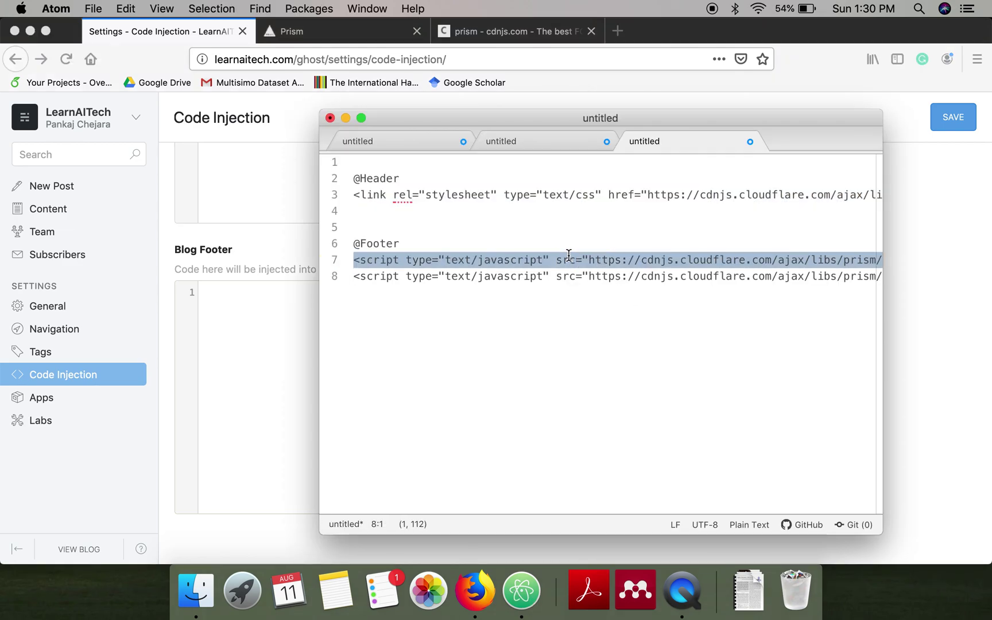
{"action": "left_click", "coordinate": [302, 330]}
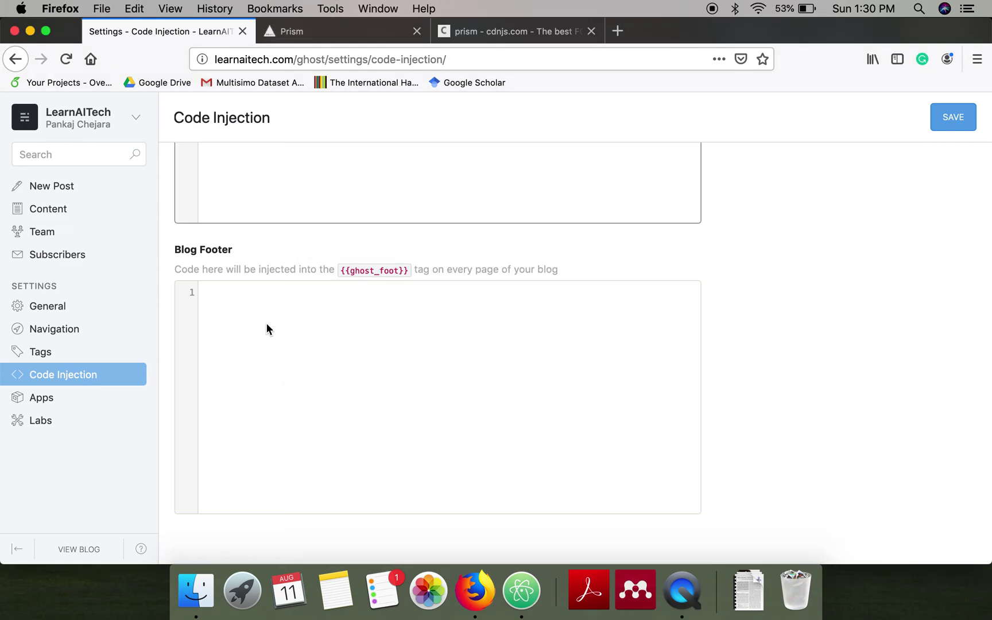
{"action": "left_click", "coordinate": [252, 296]}
{"action": "key", "text": "super+v"}
{"action": "scroll", "coordinate": [457, 314], "scroll_direction": "right", "scroll_amount": 10}
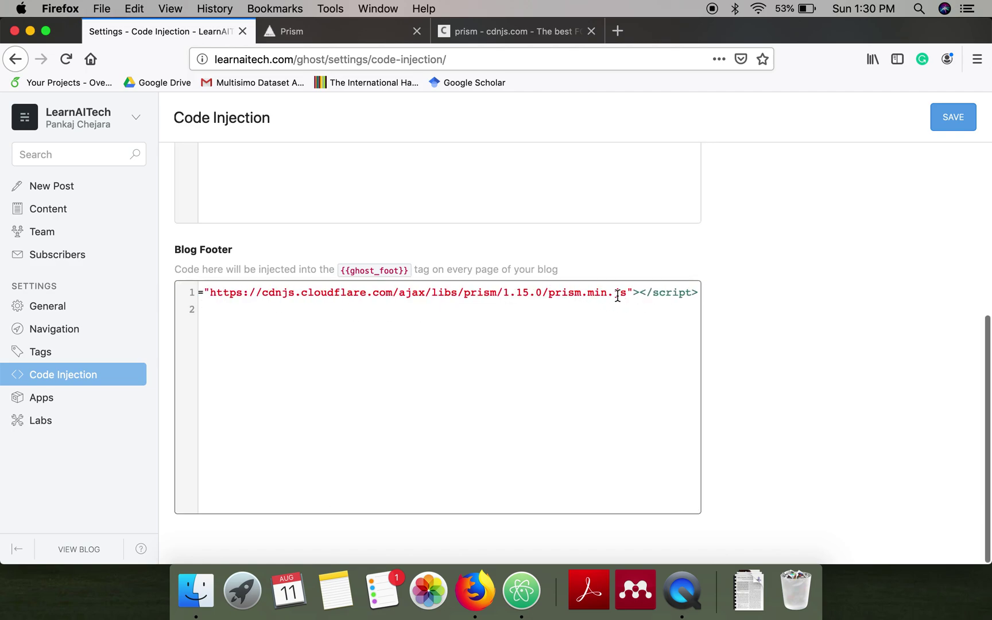
Step: Add the components/prism-python.min.js script tag from Atom on footer line 2
{"action": "left_click", "coordinate": [697, 292]}
{"action": "key", "text": "Return"}
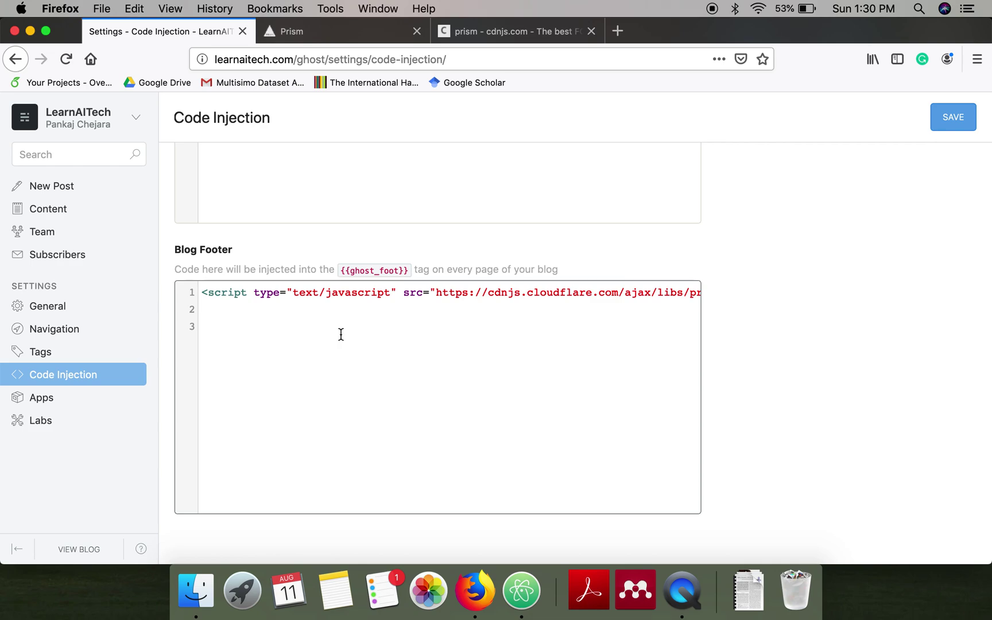
{"action": "left_click", "coordinate": [521, 590]}
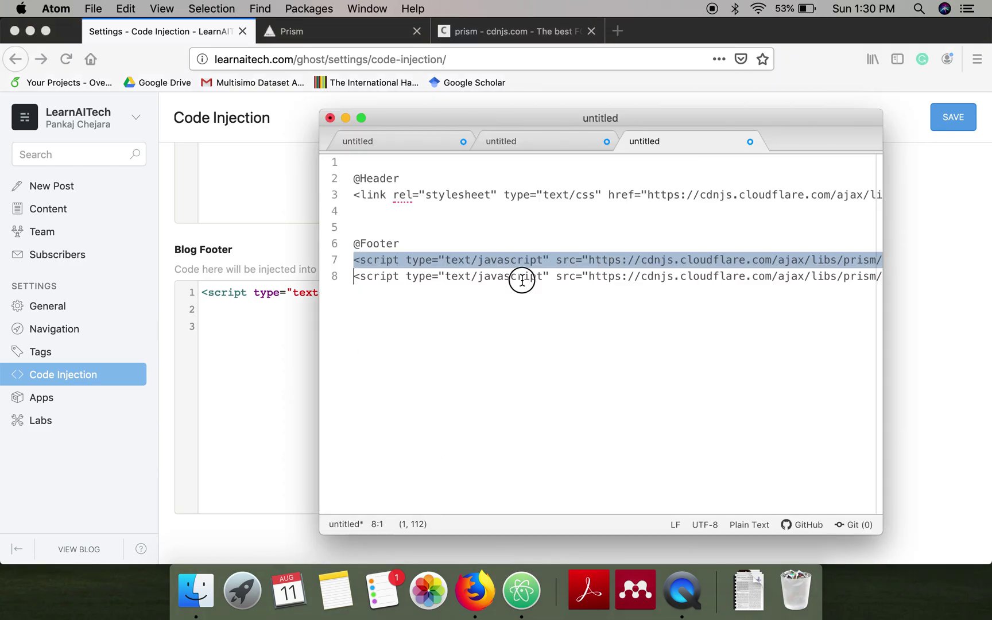
{"action": "key", "text": "super+shift+Right"}
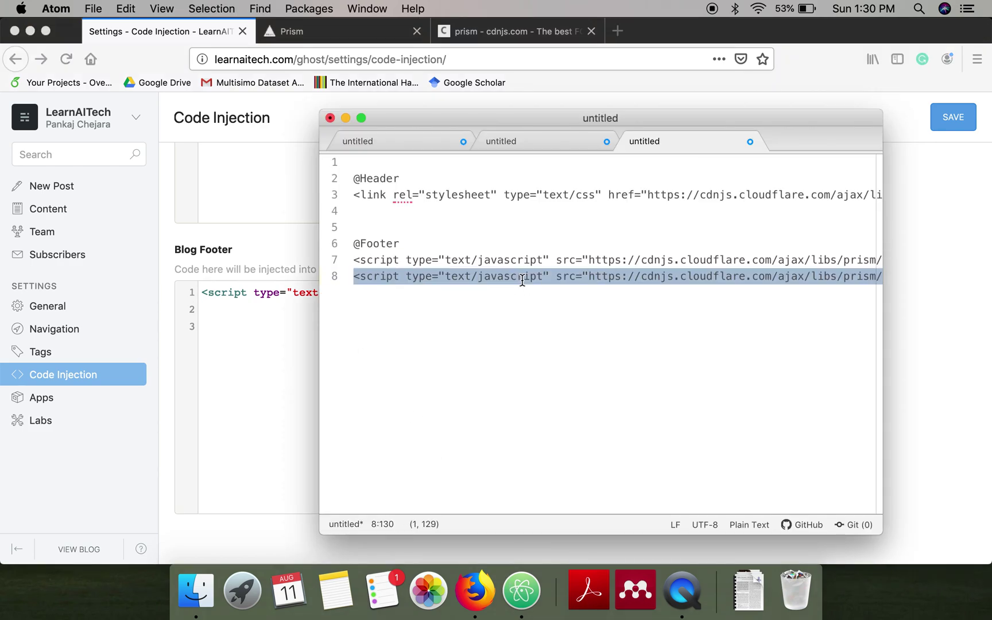
{"action": "key", "text": "super+c"}
{"action": "key", "text": "super+Tab"}
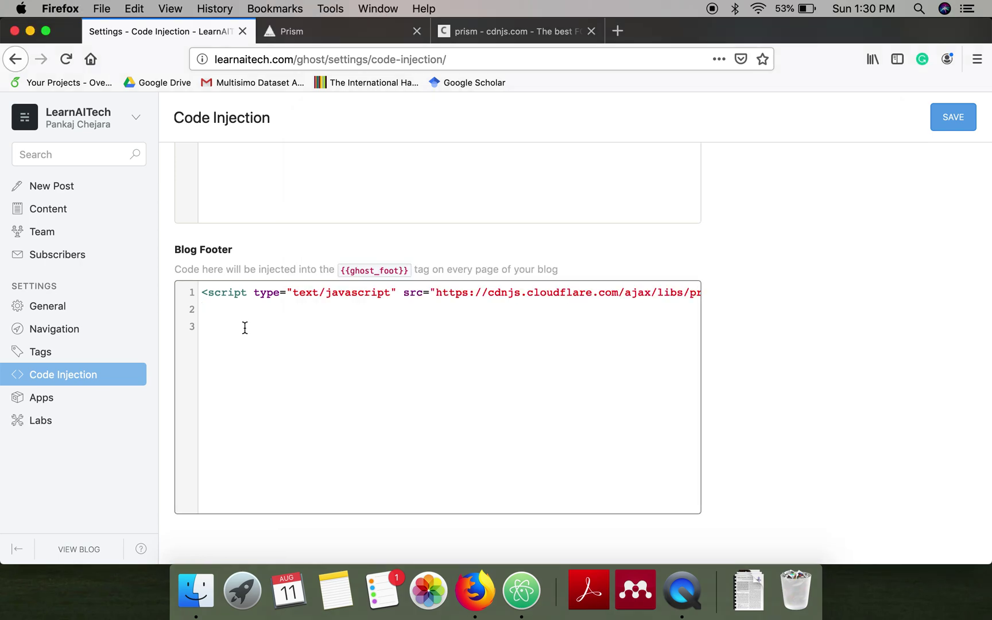
{"action": "key", "text": "super+v"}
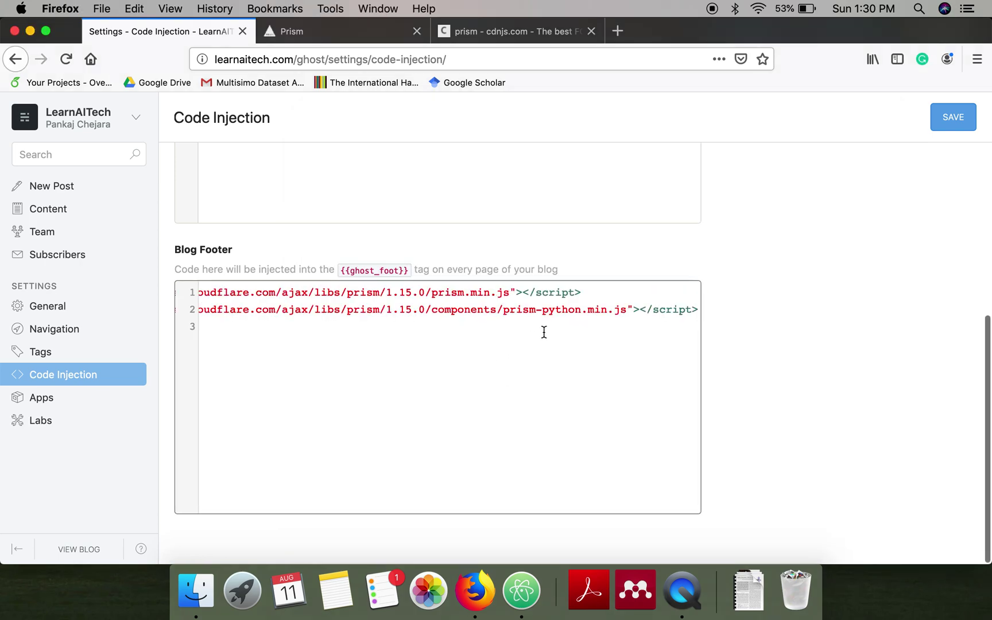
{"action": "scroll", "coordinate": [544, 331], "scroll_direction": "left", "scroll_amount": 5}
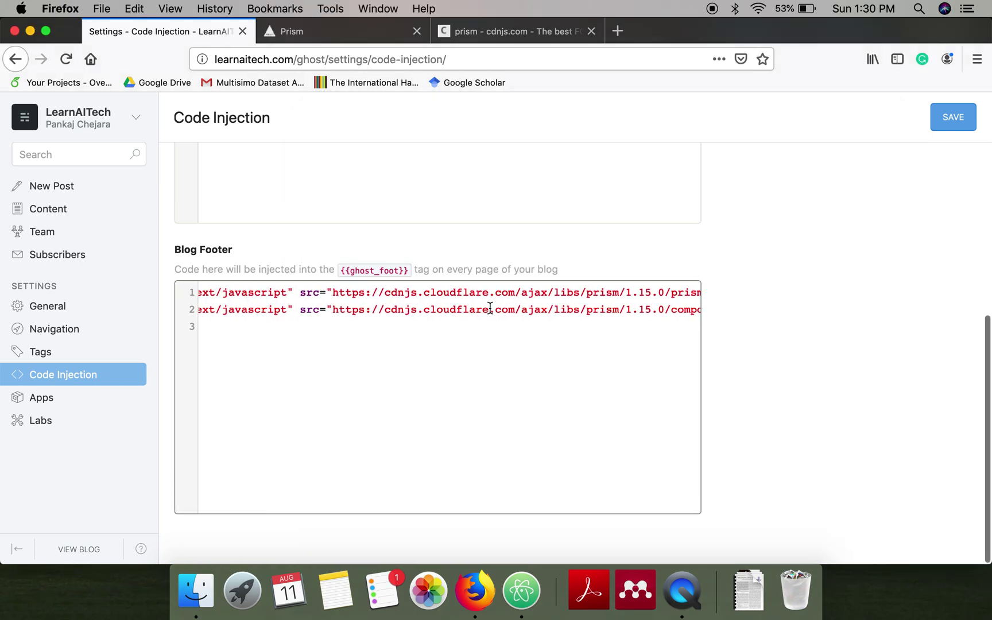
{"action": "scroll", "coordinate": [536, 324], "scroll_direction": "right", "scroll_amount": 5}
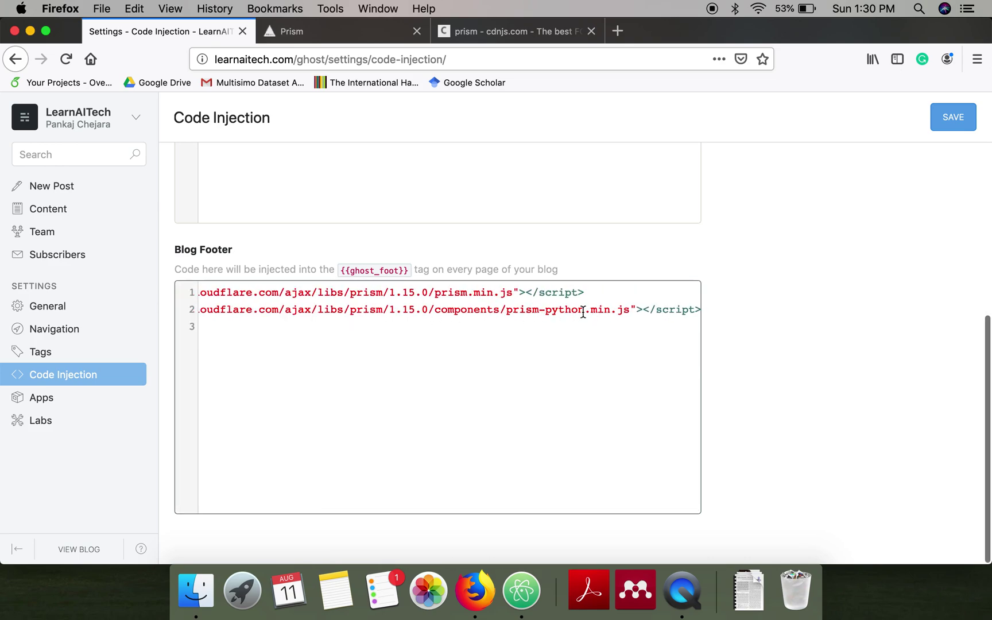
{"action": "left_click_drag", "start_coordinate": [583, 310], "coordinate": [545, 307]}
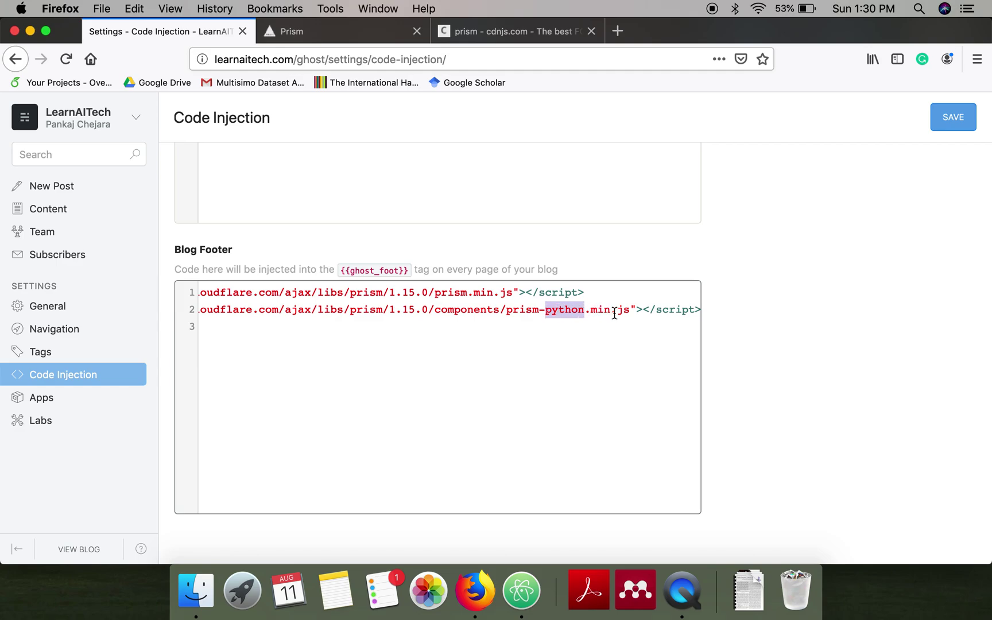
Step: Scroll up the cdnjs Prism 1.16.0 URLs to the JavaScript components, then return to Ghost
{"action": "left_click", "coordinate": [515, 30]}
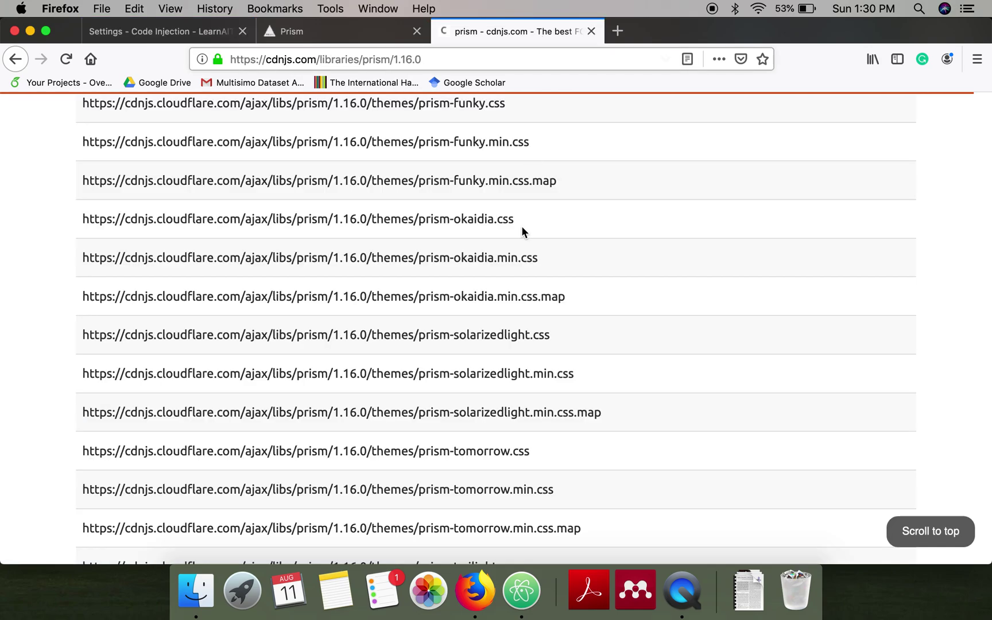
{"action": "scroll", "coordinate": [445, 267], "scroll_direction": "up", "scroll_amount": 5}
{"action": "scroll", "coordinate": [445, 267], "scroll_direction": "up", "scroll_amount": 15}
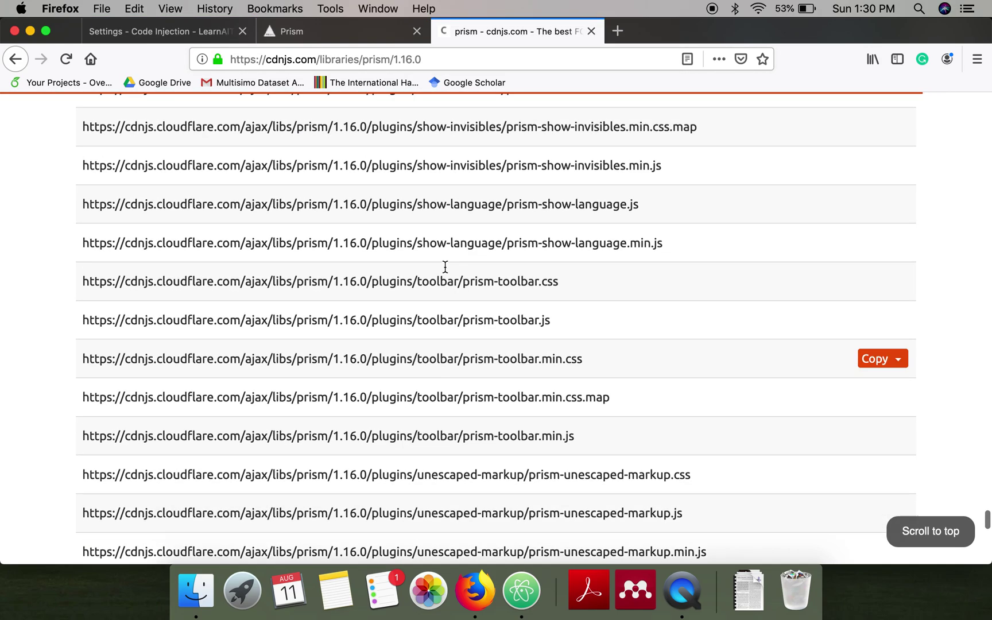
{"action": "triple_click", "coordinate": [444, 266]}
{"action": "scroll", "coordinate": [445, 266], "scroll_direction": "up", "scroll_amount": 15}
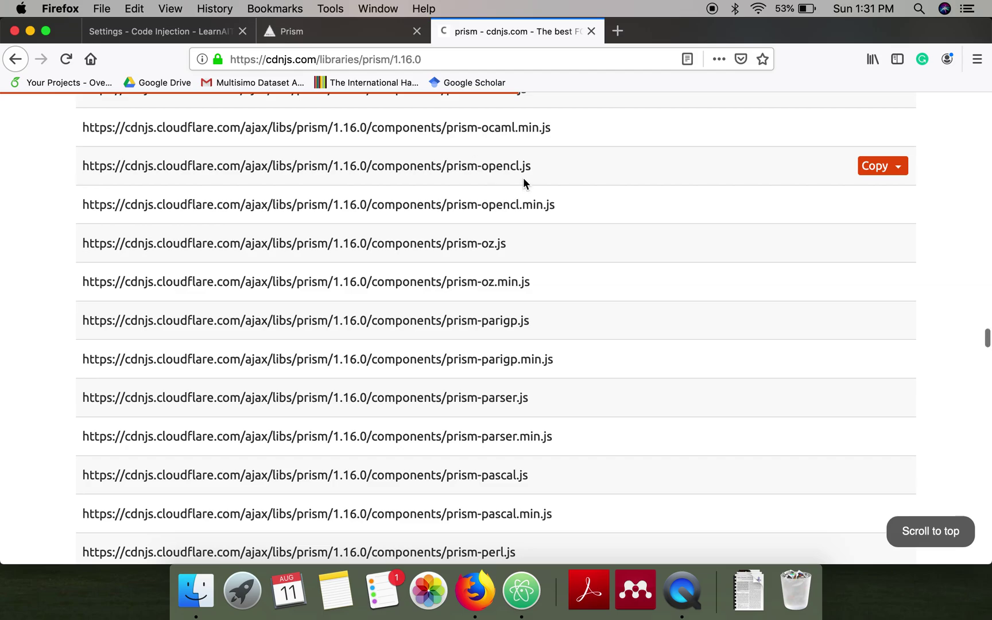
{"action": "scroll", "coordinate": [522, 309], "scroll_direction": "up", "scroll_amount": 8}
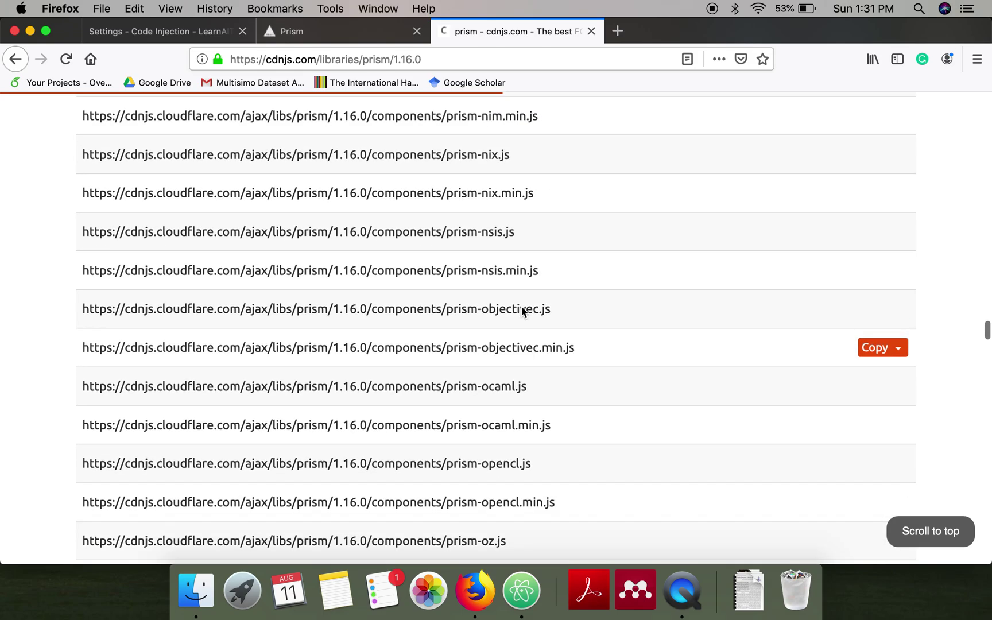
{"action": "scroll", "coordinate": [497, 194], "scroll_direction": "up", "scroll_amount": 20}
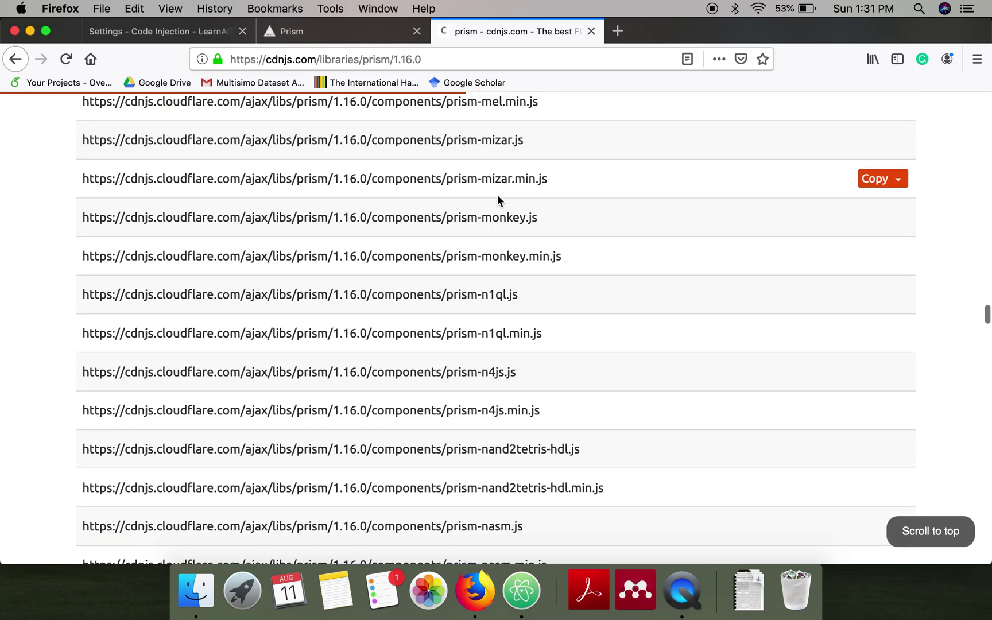
{"action": "scroll", "coordinate": [497, 194], "scroll_direction": "up", "scroll_amount": 10}
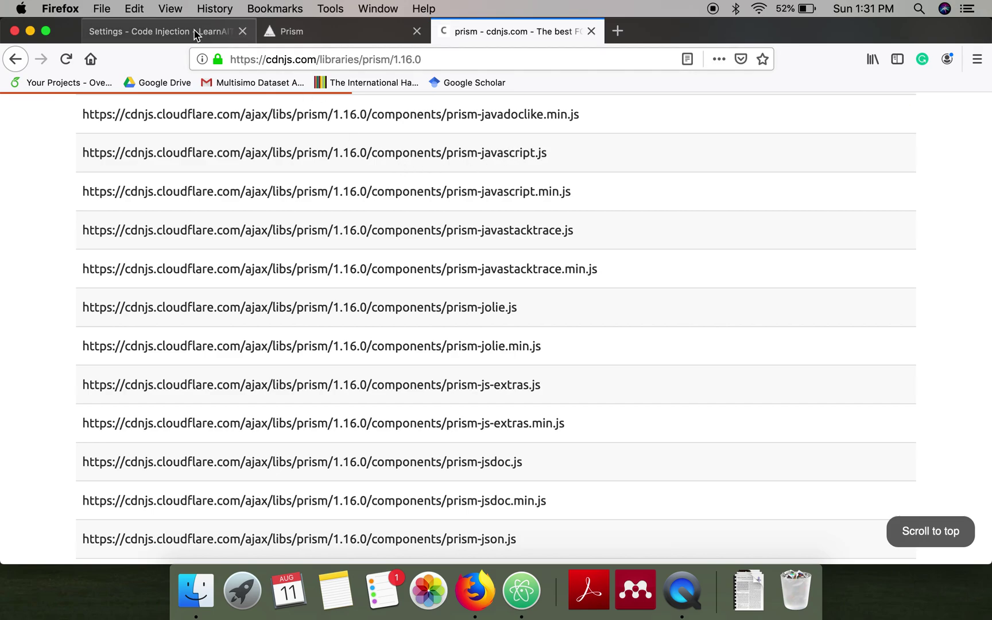
{"action": "left_click", "coordinate": [194, 31]}
Step: Save the code injection settings and start a new post, focusing its Markdown body
{"action": "scroll", "coordinate": [625, 315], "scroll_direction": "right", "scroll_amount": 1}
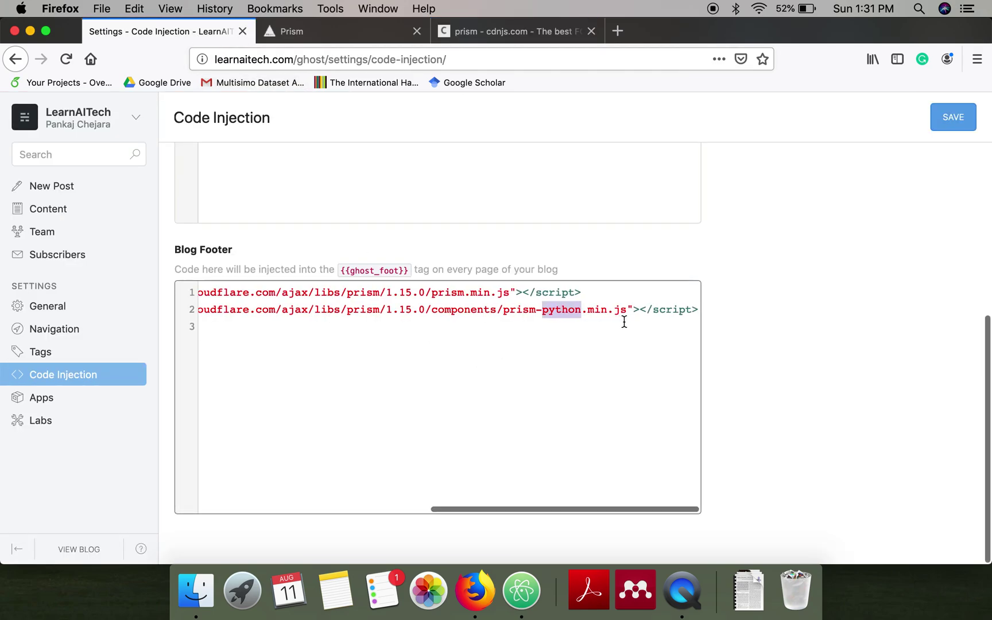
{"action": "left_click", "coordinate": [957, 115]}
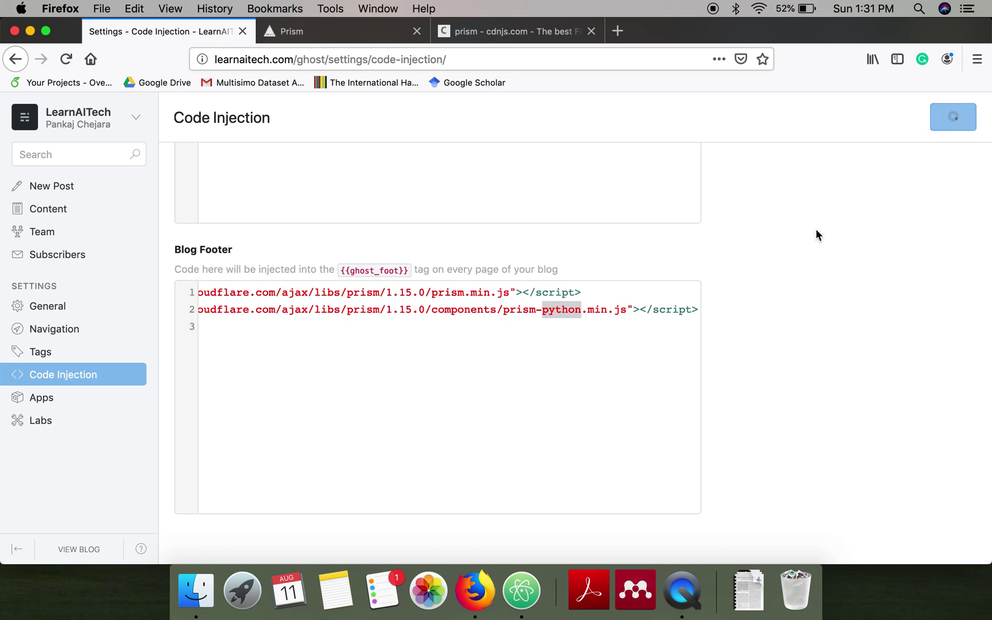
{"action": "scroll", "coordinate": [837, 291], "scroll_direction": "up", "scroll_amount": 2}
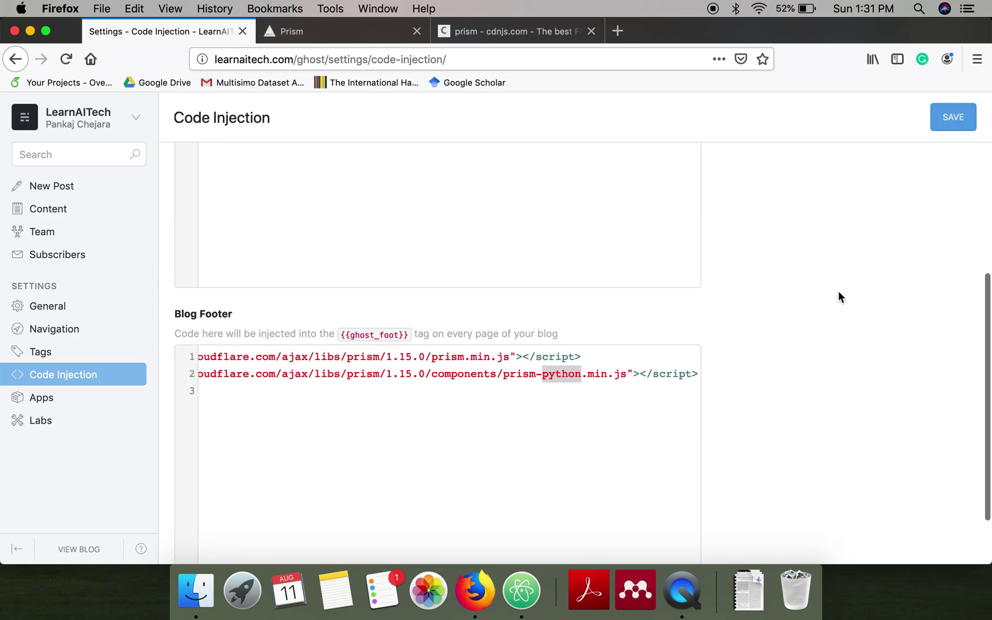
{"action": "left_click", "coordinate": [52, 198]}
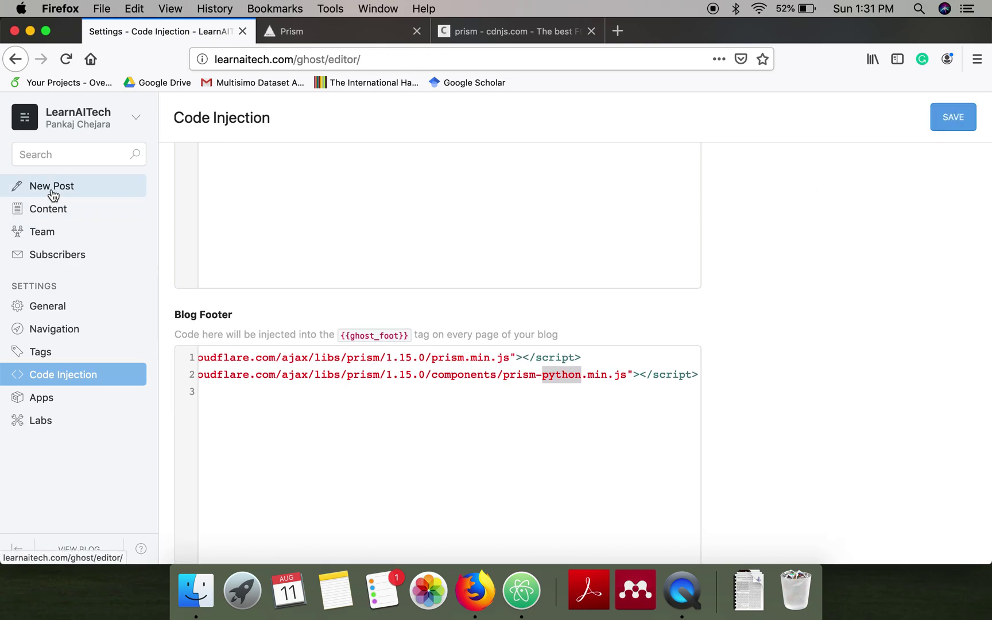
{"action": "left_click", "coordinate": [269, 200]}
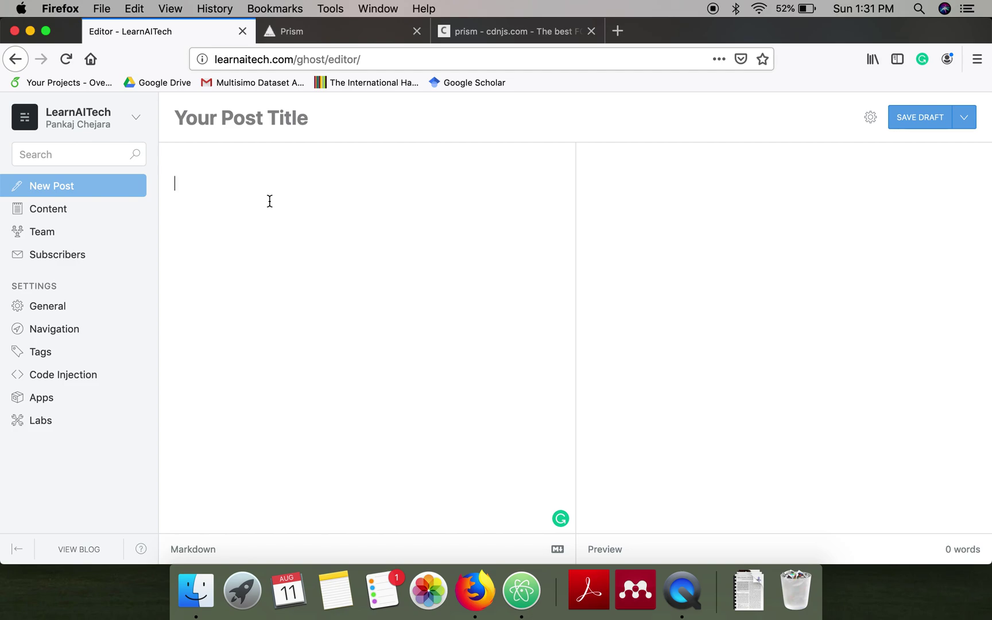
Step: Write a ```python fenced block with 'import pandas as pd' and df = pd.read_csv('data.csv')
{"action": "type", "text": "``` python"}
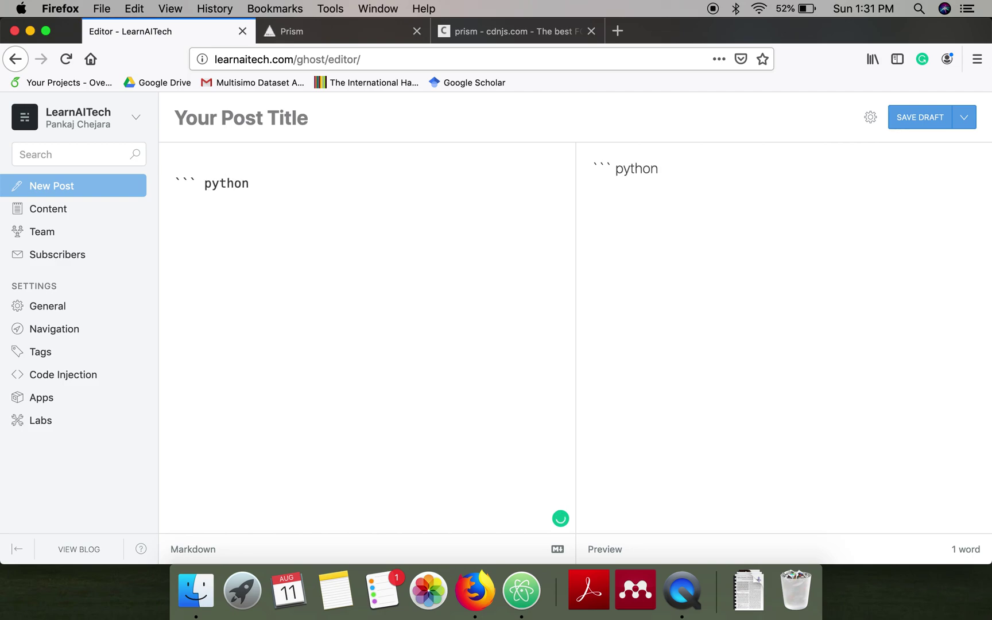
{"action": "key", "text": "Return"}
{"action": "key", "text": "Return"}
{"action": "type", "text": "```"}
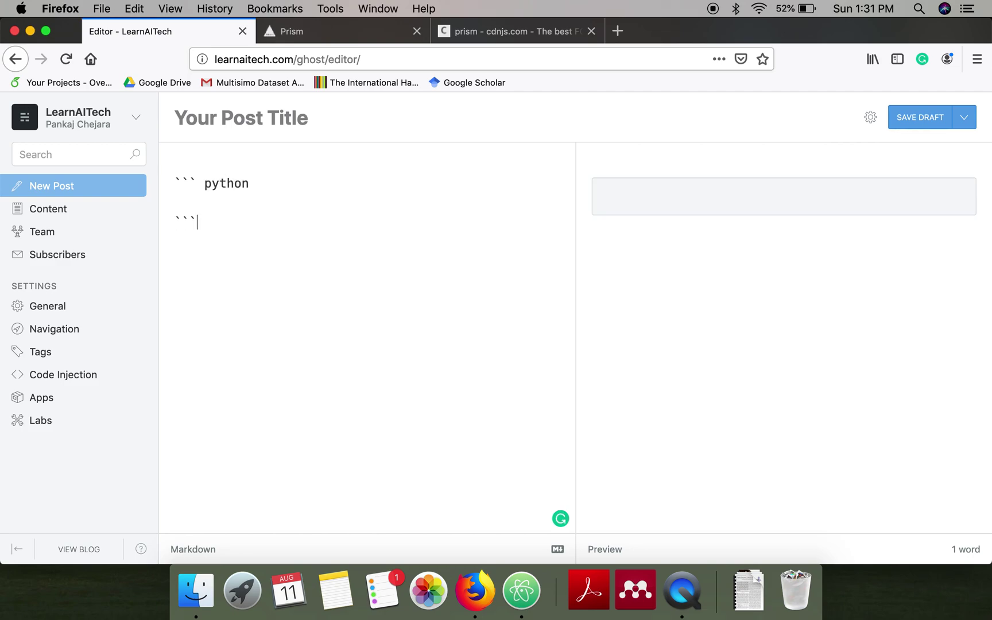
{"action": "left_click", "coordinate": [176, 202]}
{"action": "type", "text": "import"}
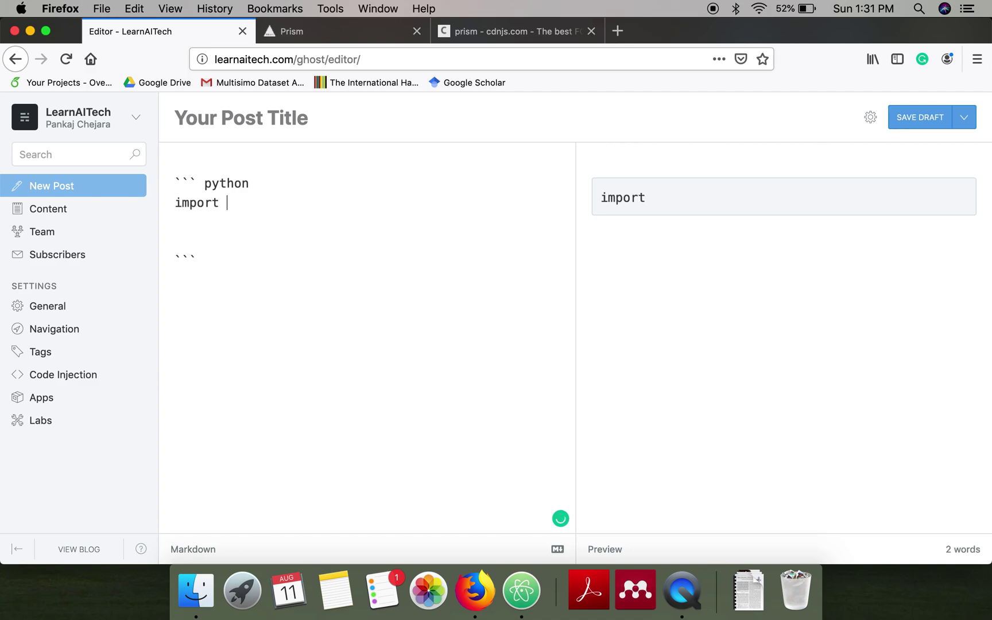
{"action": "type", "text": " pandas pa"}
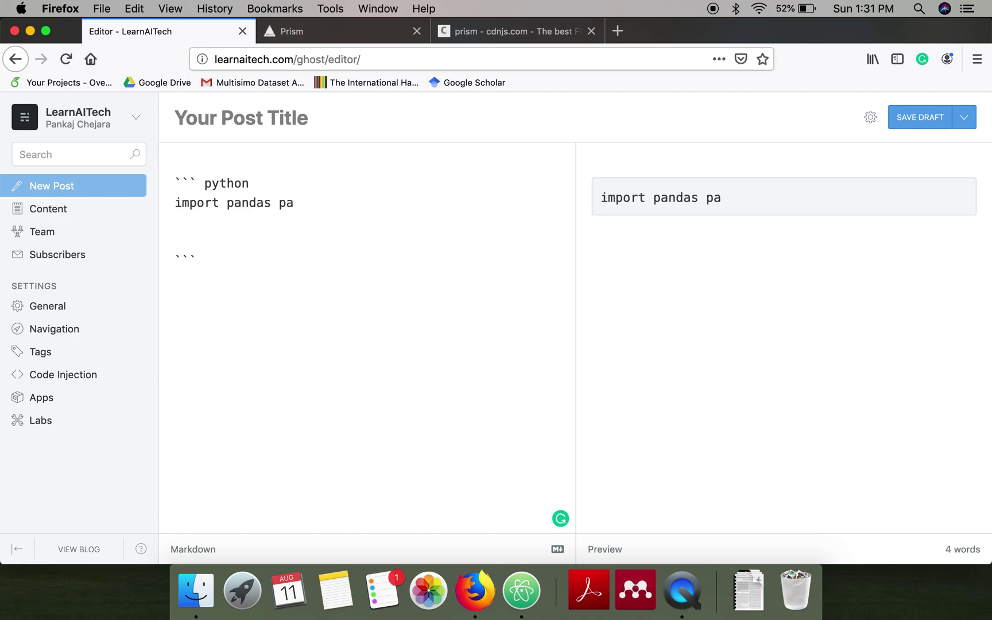
{"action": "key", "text": "BackSpace"}
{"action": "key", "text": "BackSpace"}
{"action": "type", "text": "as pd"}
{"action": "key", "text": "Return"}
{"action": "type", "text": "df = "}
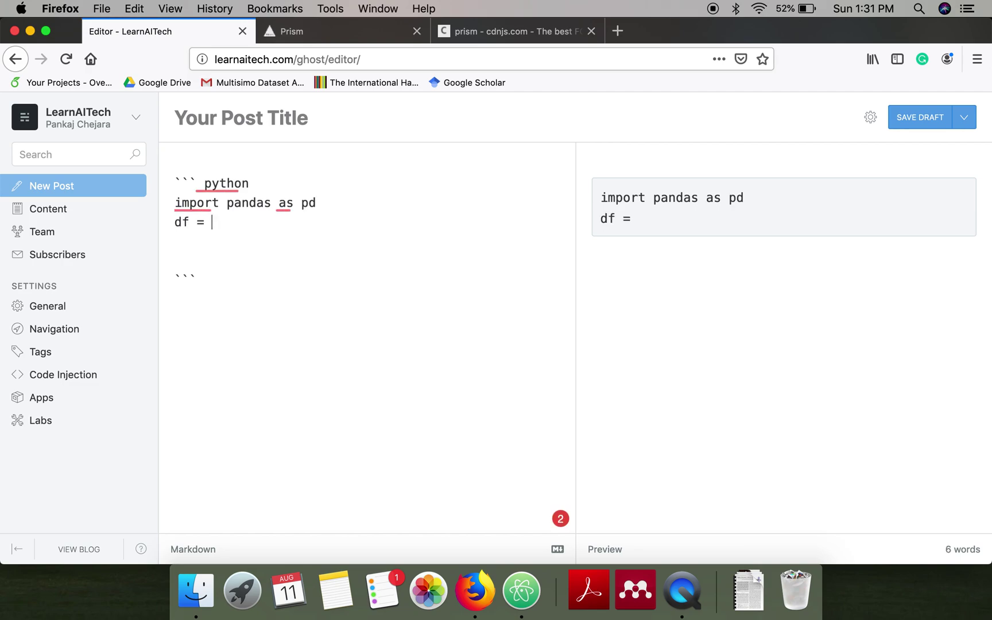
{"action": "type", "text": "pd.read_csv"}
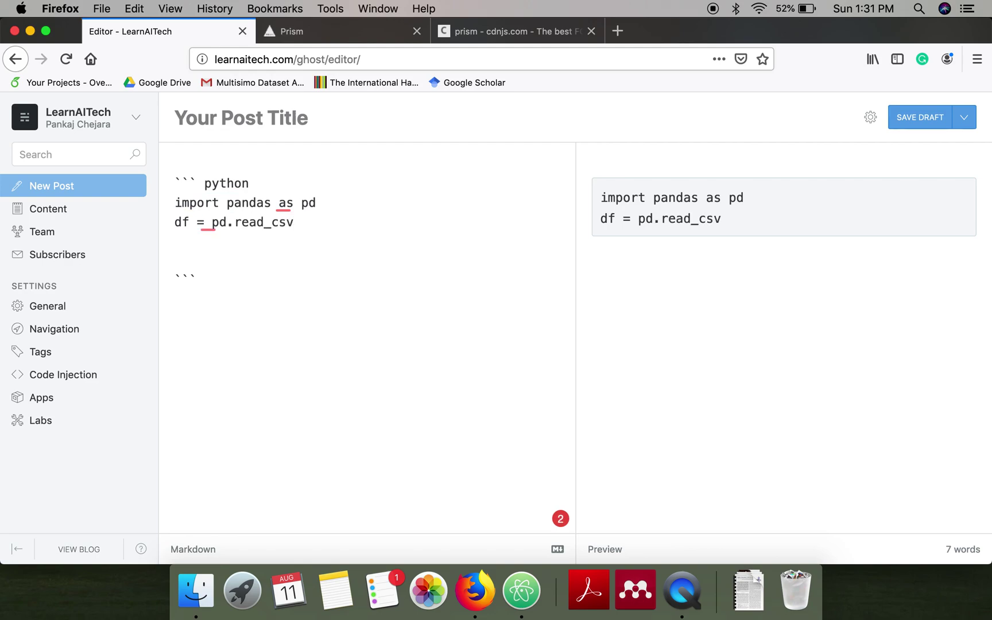
{"action": "type", "text": "('data.csv')"}
Step: Remove the space before 'python' in the opening fence and save the draft
{"action": "left_click", "coordinate": [200, 184]}
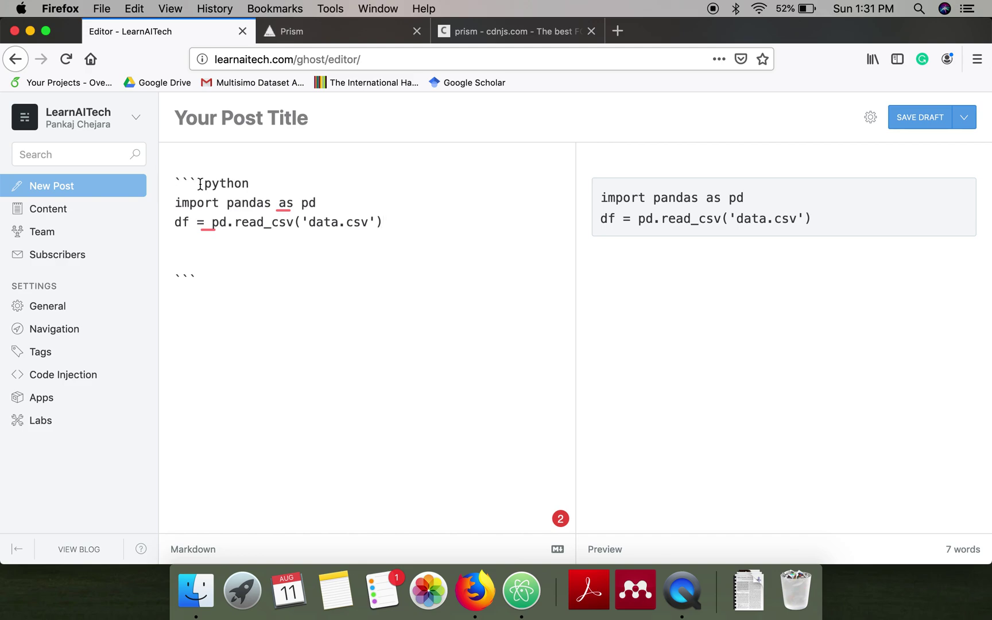
{"action": "key", "text": "BackSpace"}
{"action": "left_click", "coordinate": [925, 118]}
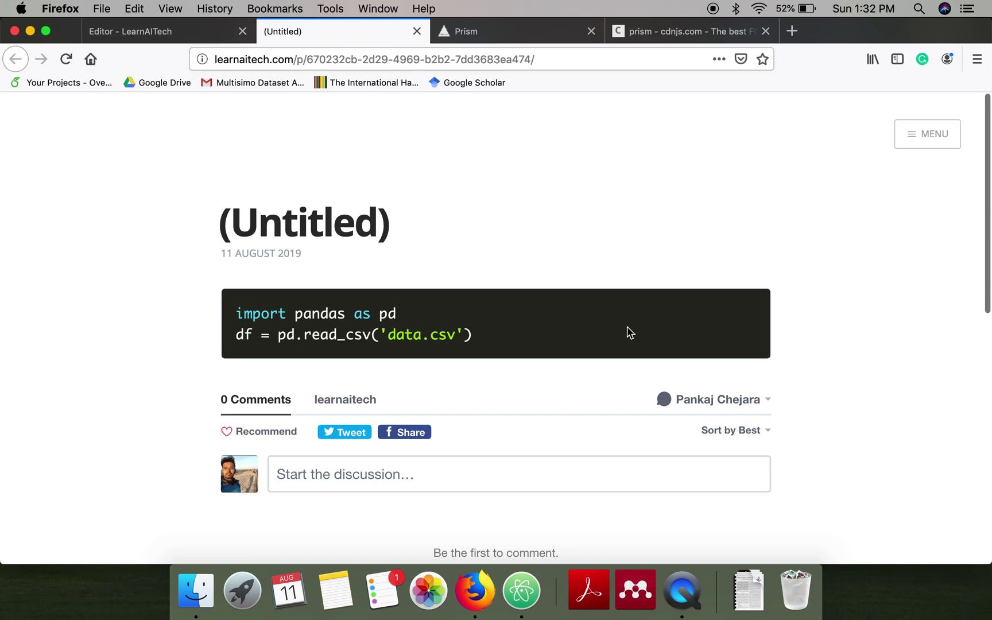
Step: Return to the Ghost editor showing the saved Untitled draft with its Python pandas code block
{"action": "left_click", "coordinate": [148, 32]}
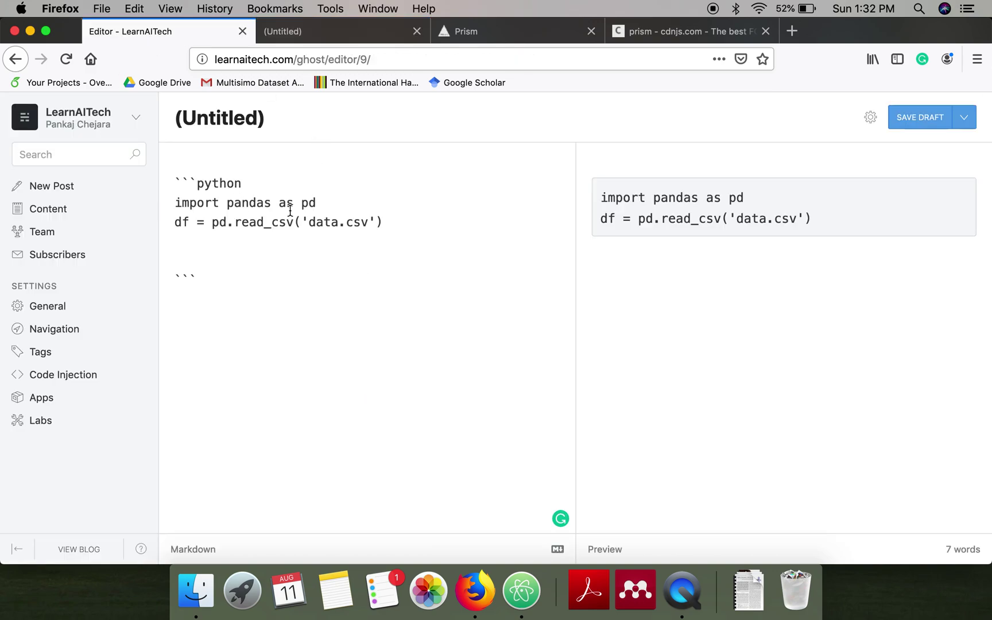